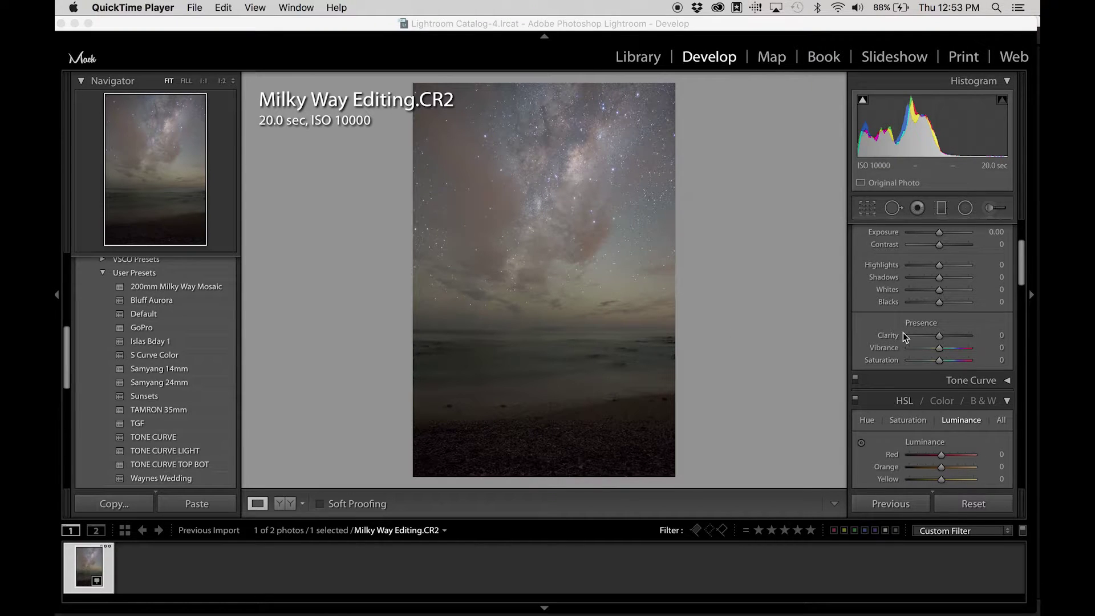
Set the Milky Way photo's clarity to +25, vibrance to +15 and saturation to +10
scroll(903, 337, up, 3)
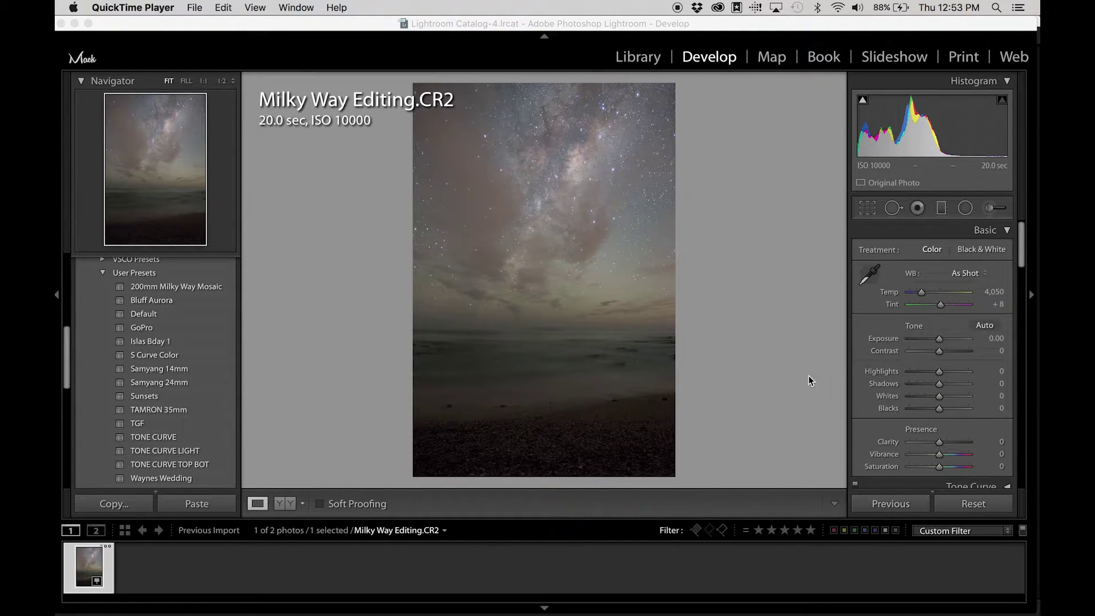
scroll(906, 359, down, 2)
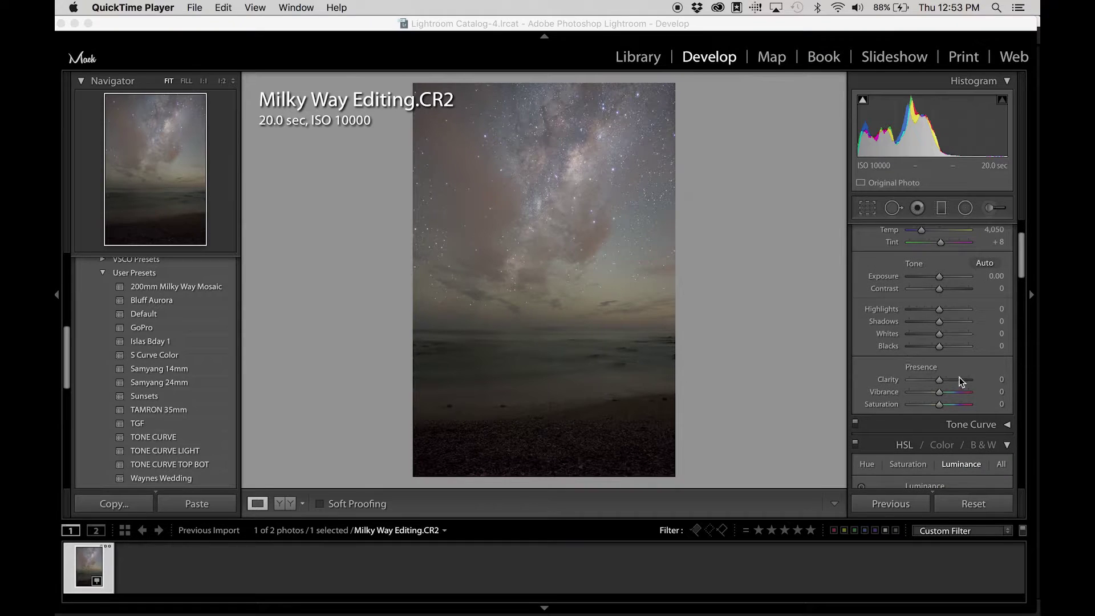
click(998, 380)
text(25)
key(Return)
scroll(1013, 341, down, 8)
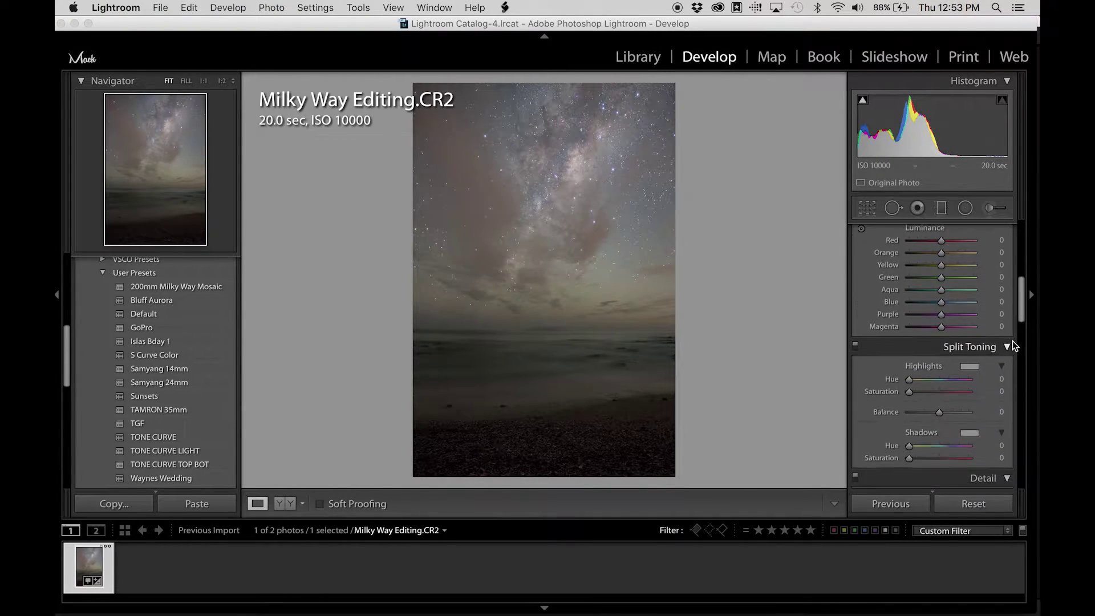
key(Tab)
text(15)
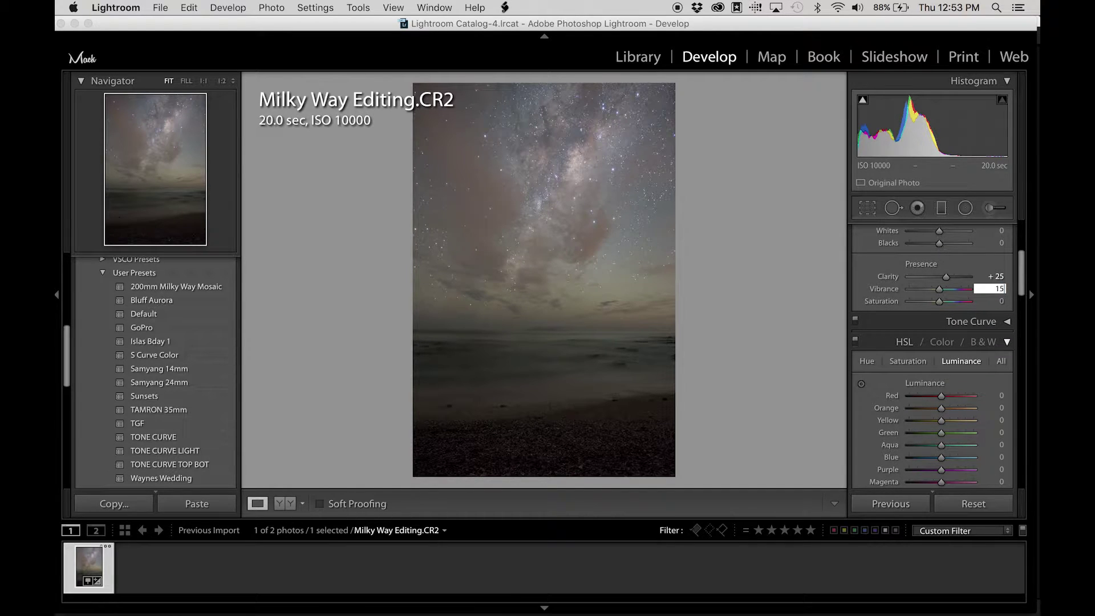
key(Tab)
text(1.0)
key(Tab)
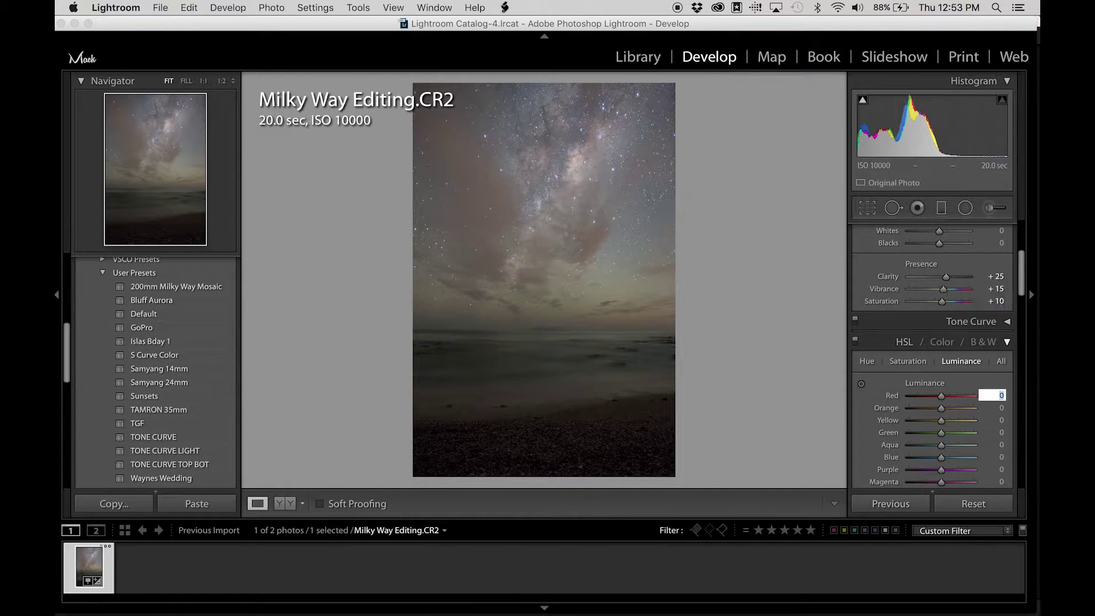
Set the luminance noise reduction of the photo to 30
scroll(936, 323, down, 10)
scroll(937, 326, up, 5)
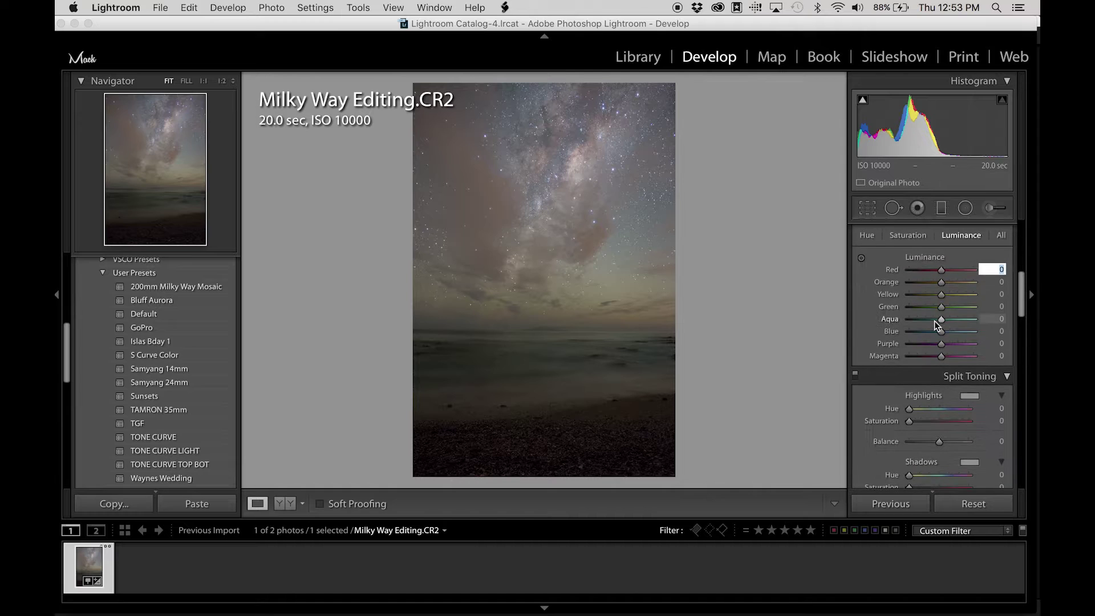
scroll(928, 353, down, 5)
scroll(941, 318, down, 3)
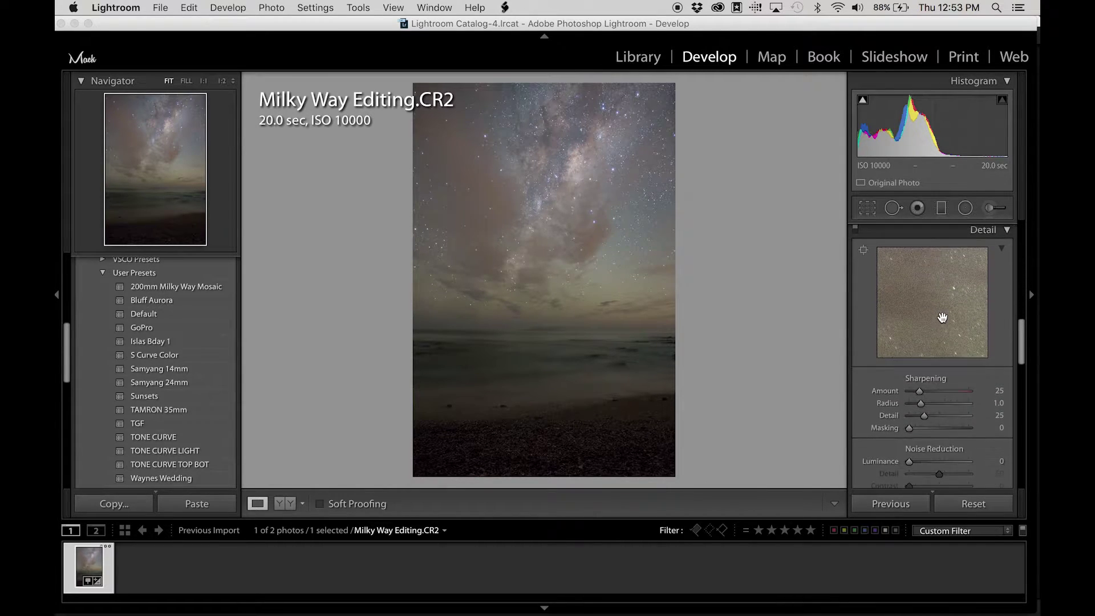
click(999, 413)
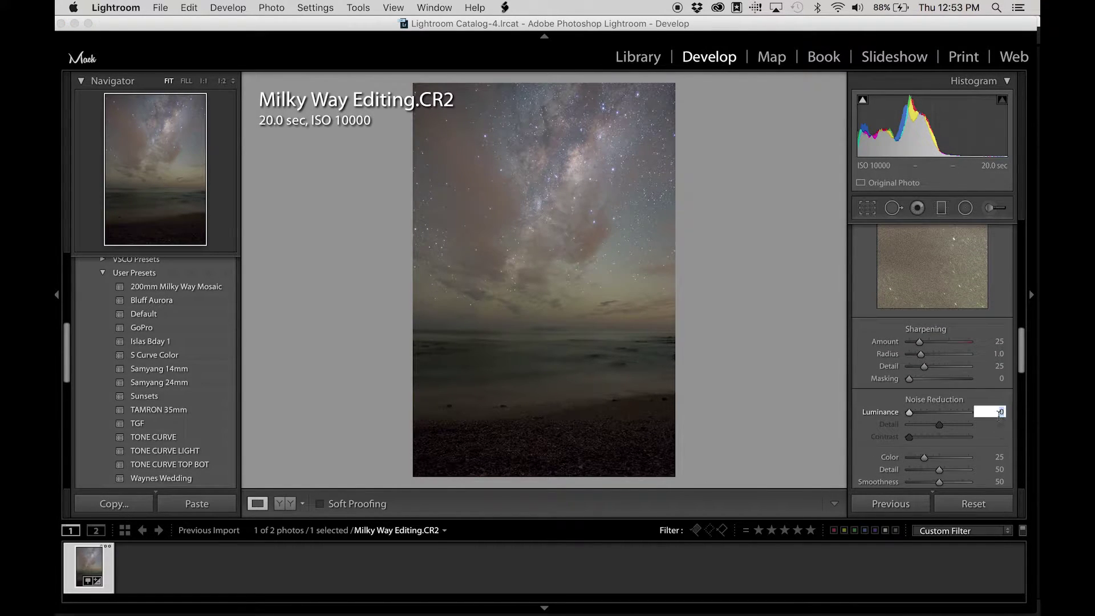
key(Tab)
scroll(936, 394, down, 2)
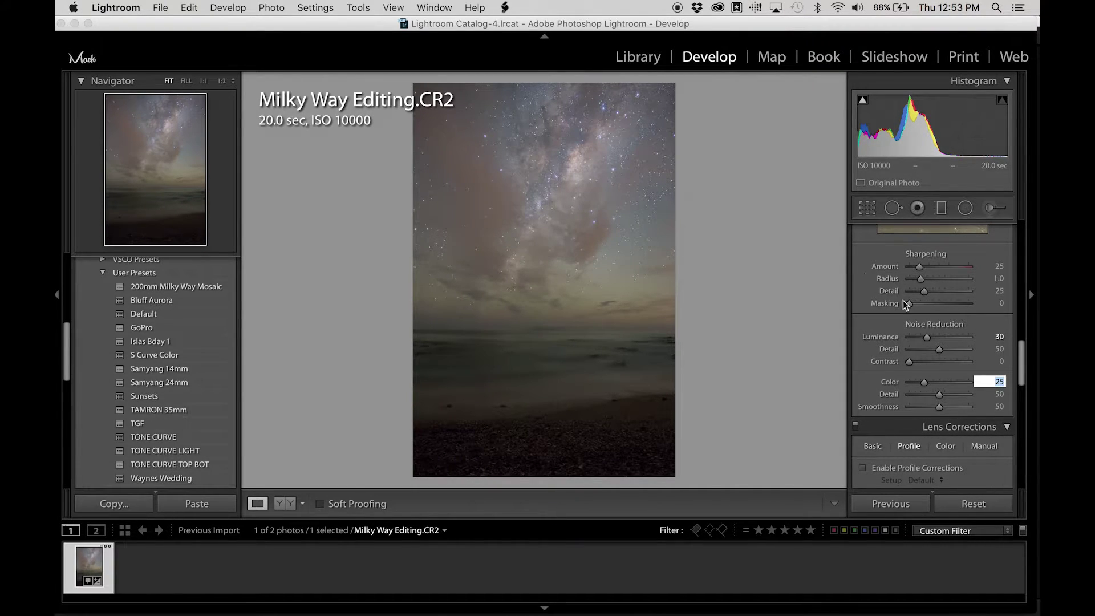
scroll(945, 337, up, 3)
scroll(945, 335, down, 3)
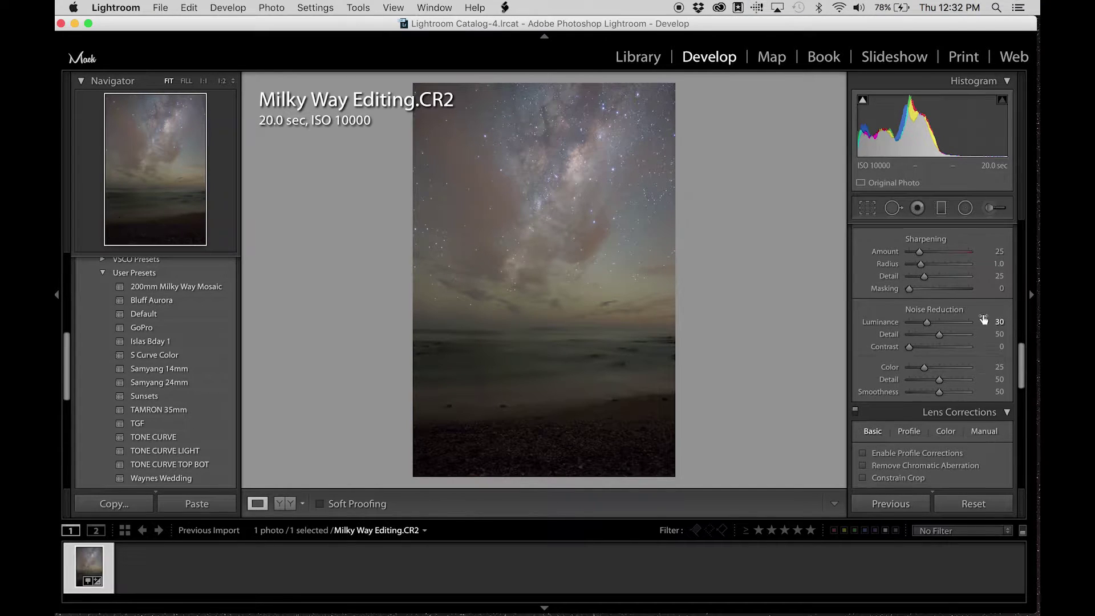
Enable lens profile corrections and the removal of chromatic aberration for the photo
scroll(984, 319, down, 4)
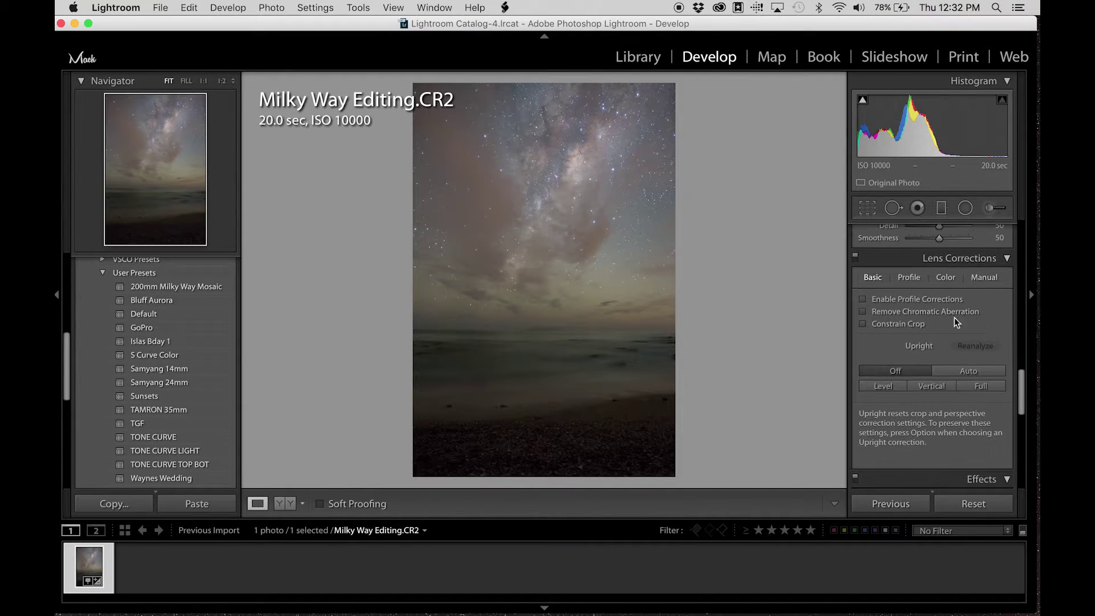
click(864, 297)
click(865, 312)
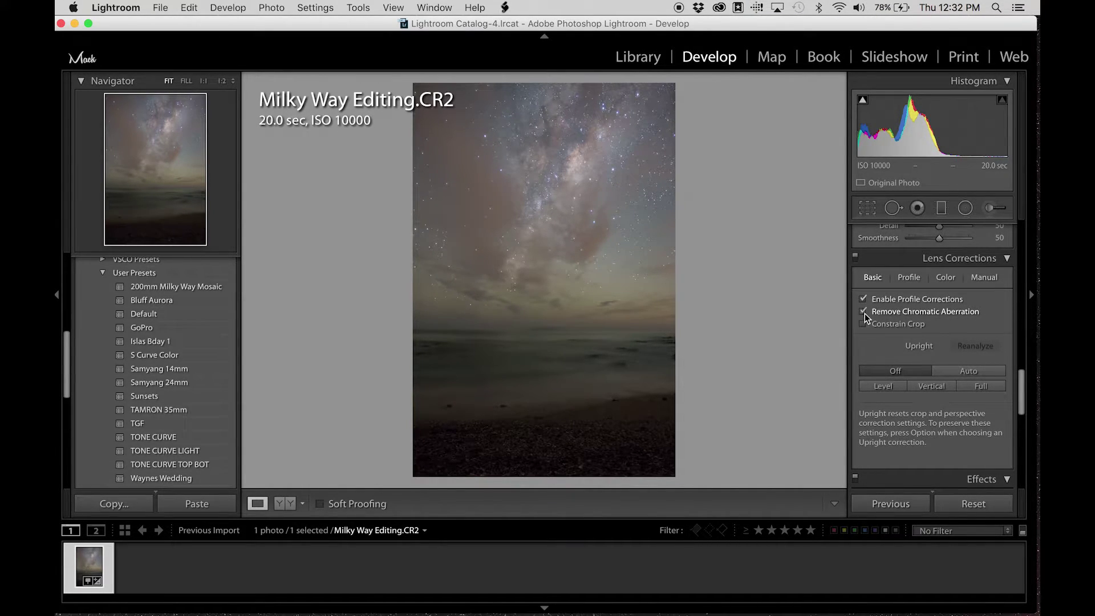
Choose Rokinon as the lens profile make and Rokinon 24mm f/1.4 ED AS IF UMC as the model
click(904, 279)
click(992, 345)
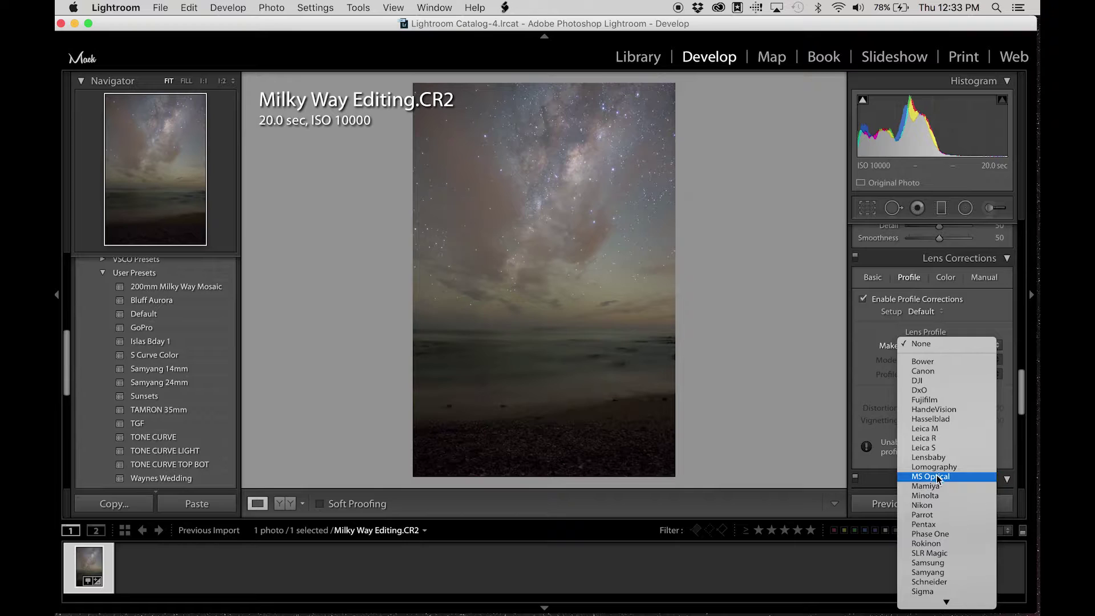
click(927, 544)
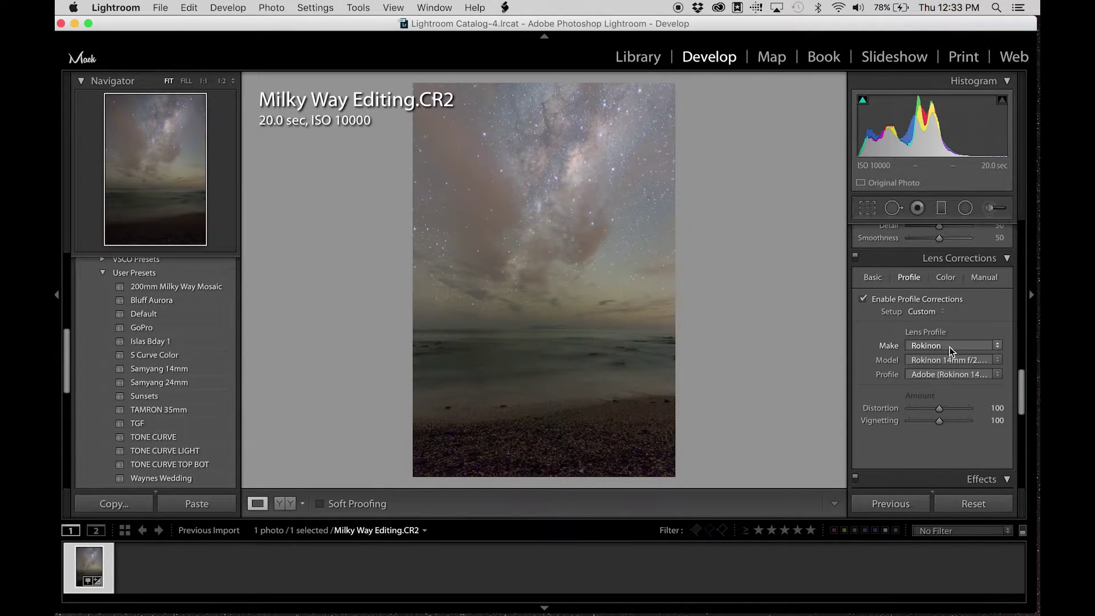
click(970, 360)
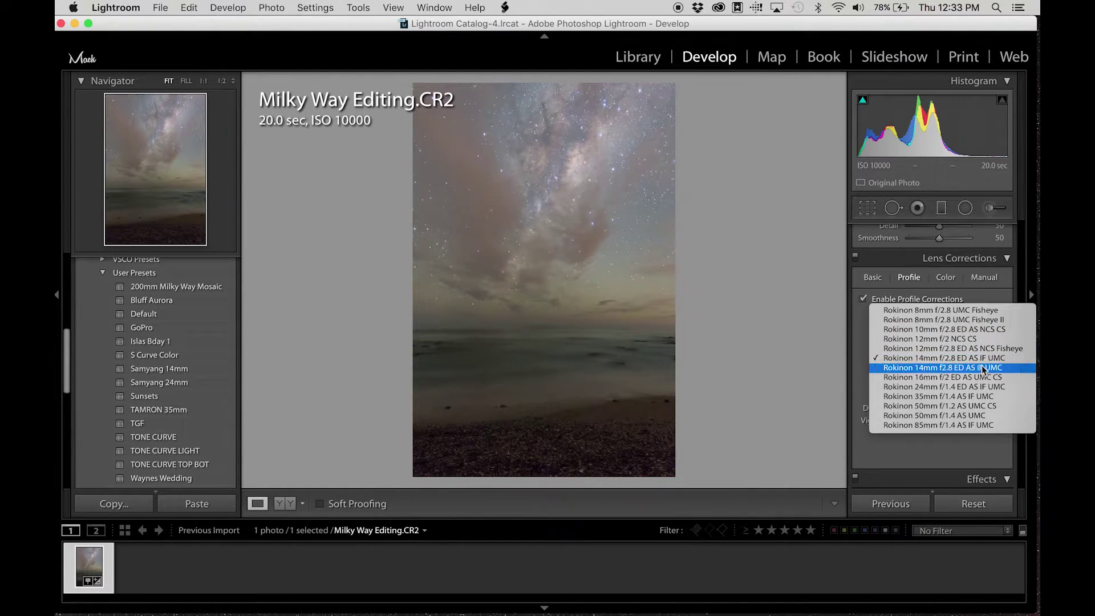
click(985, 387)
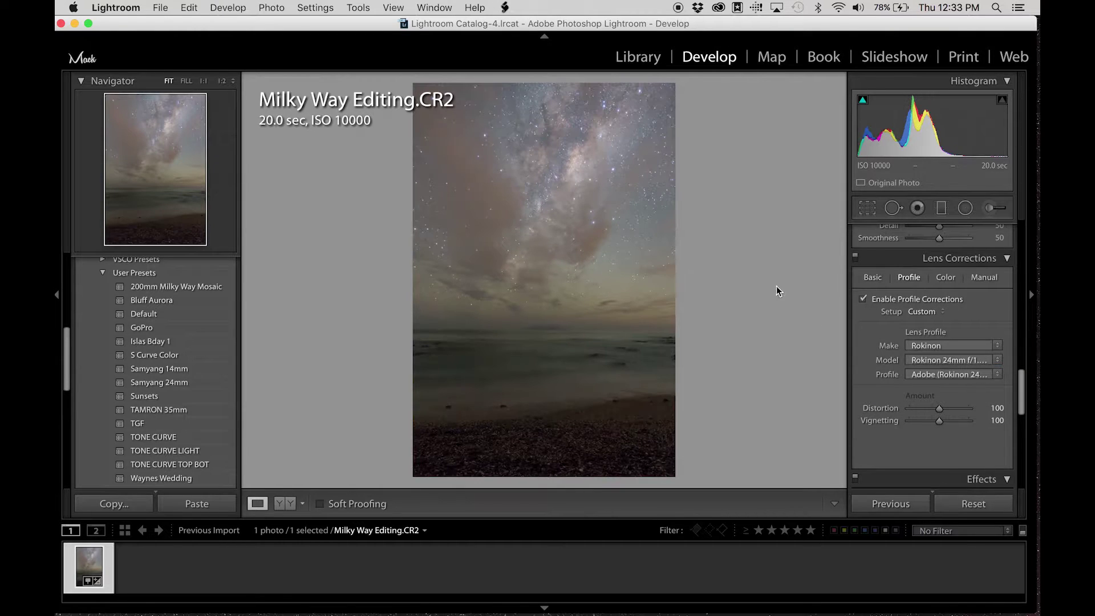
Examine the Milky Way's stars at 1:1, comparing the photo before and after the adjustments
scroll(974, 368, up, 1)
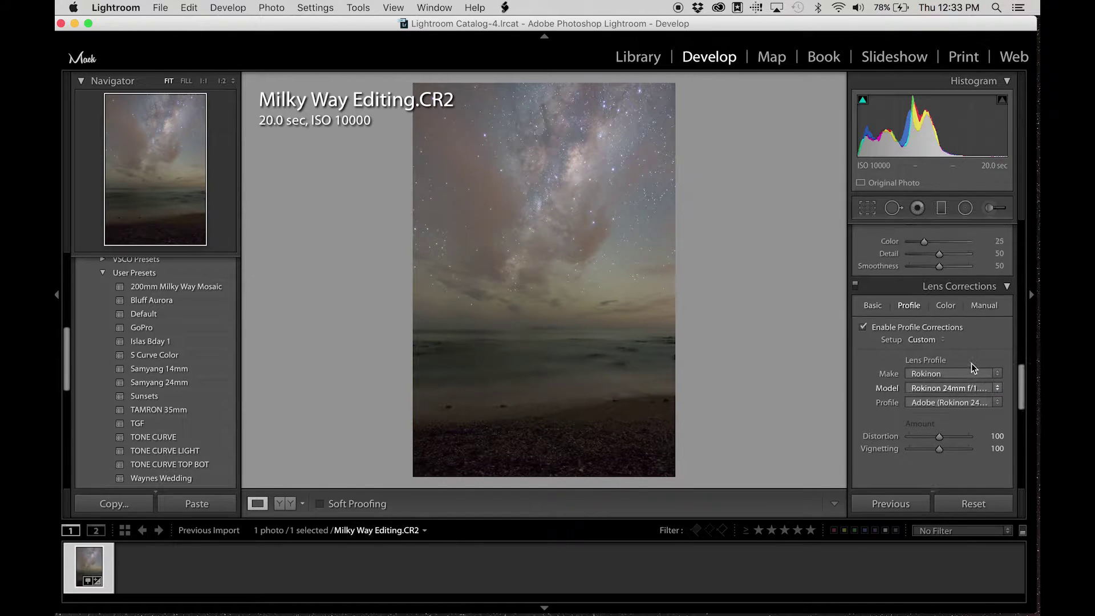
scroll(974, 368, up, 4)
click(609, 175)
drag(609, 174, 660, 228)
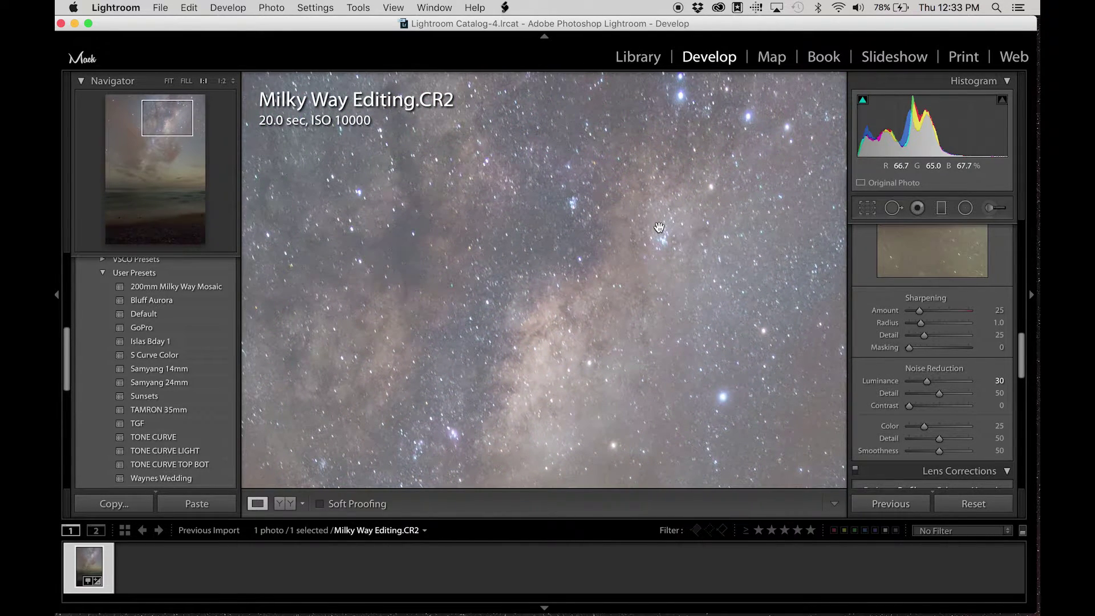
key(backslash)
key(backslash)
key(backslash)
key(backslash)
click(660, 228)
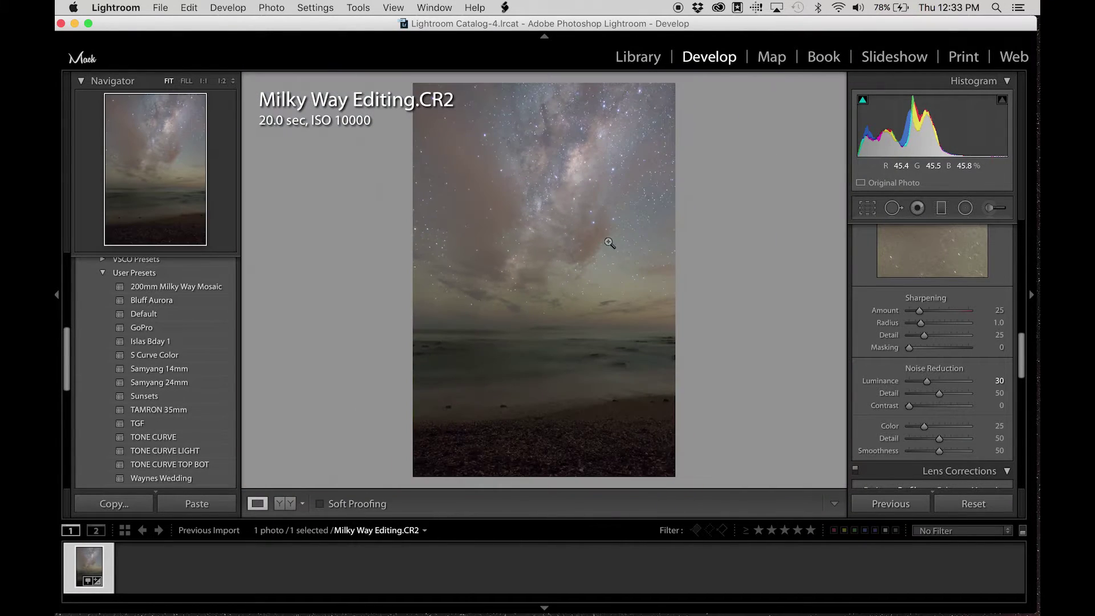
Open the photo in Photoshop for editing and move the floating Properties window clear of the image
right_click(83, 564)
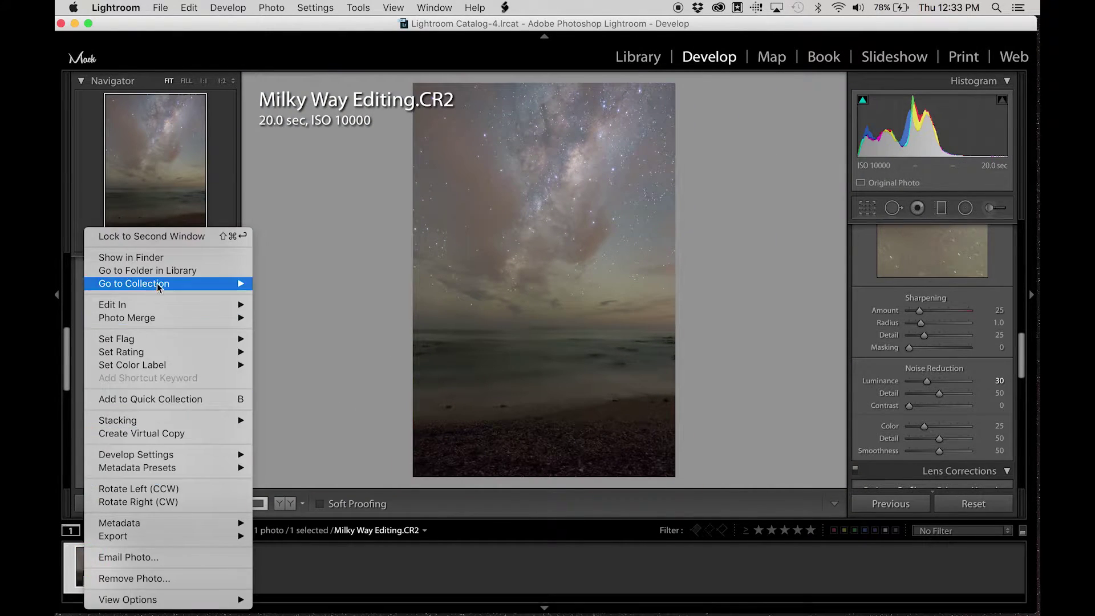
click(297, 304)
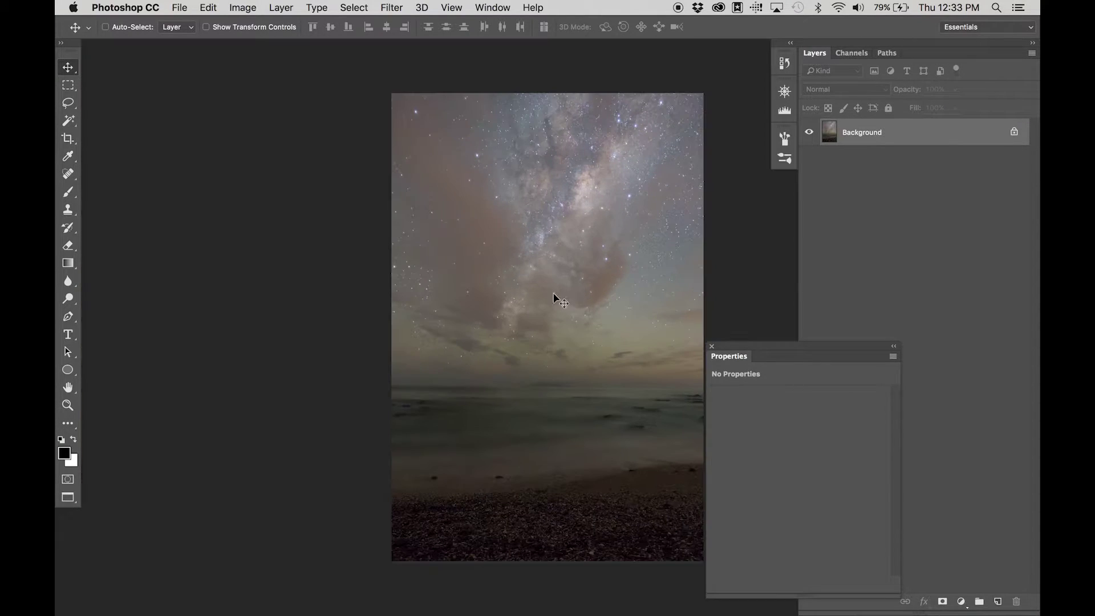
drag(737, 353, 159, 206)
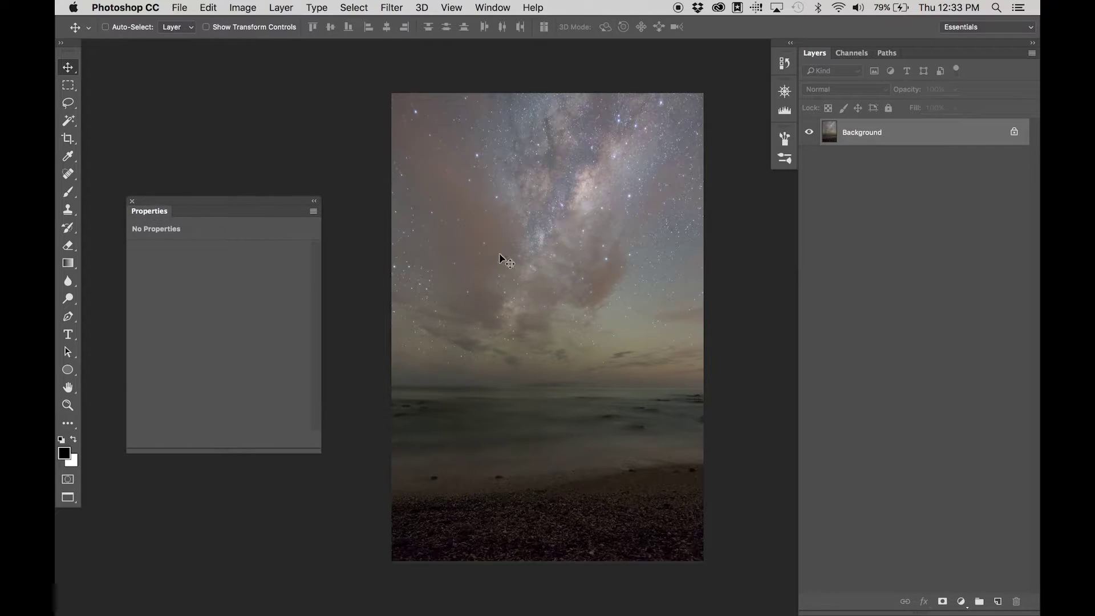
Add a Brightness/Contrast adjustment layer above the background with contrast 100 and brightness 14
click(961, 603)
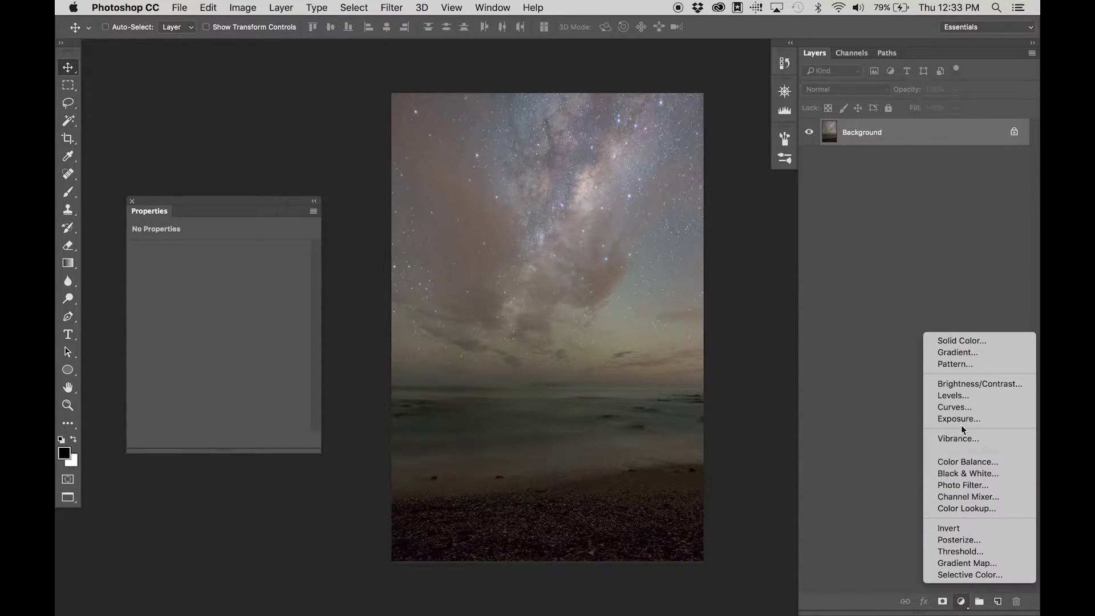
click(970, 381)
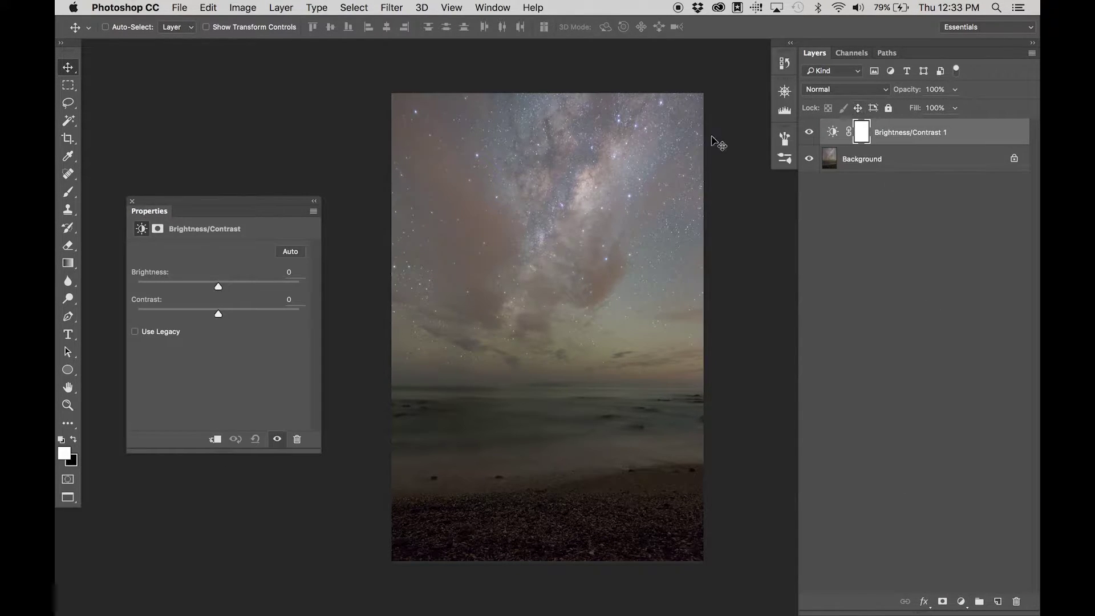
drag(217, 315, 299, 314)
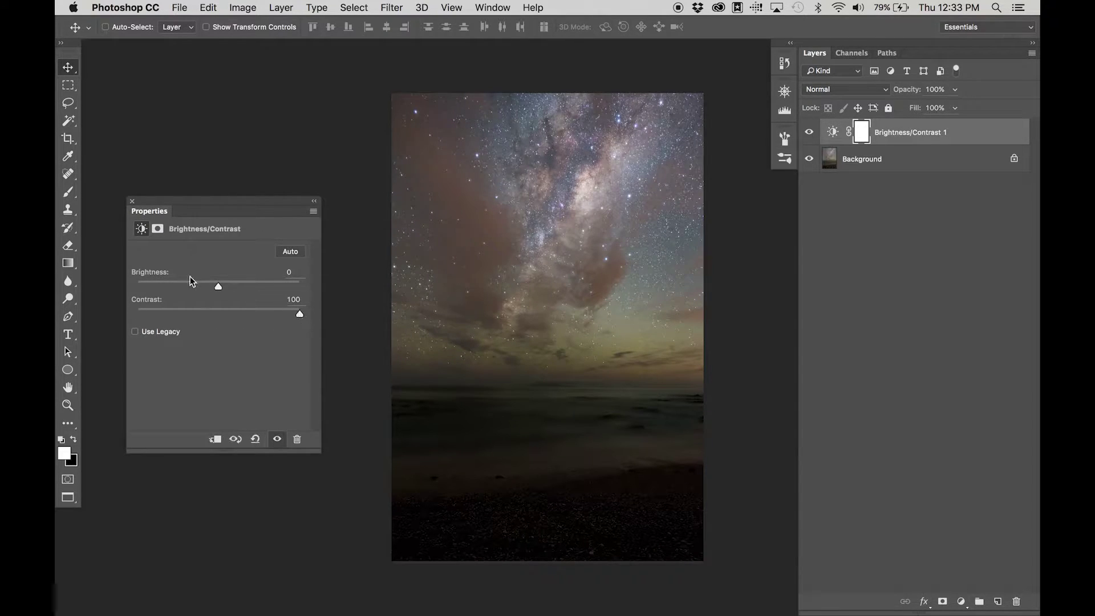
drag(219, 287, 227, 289)
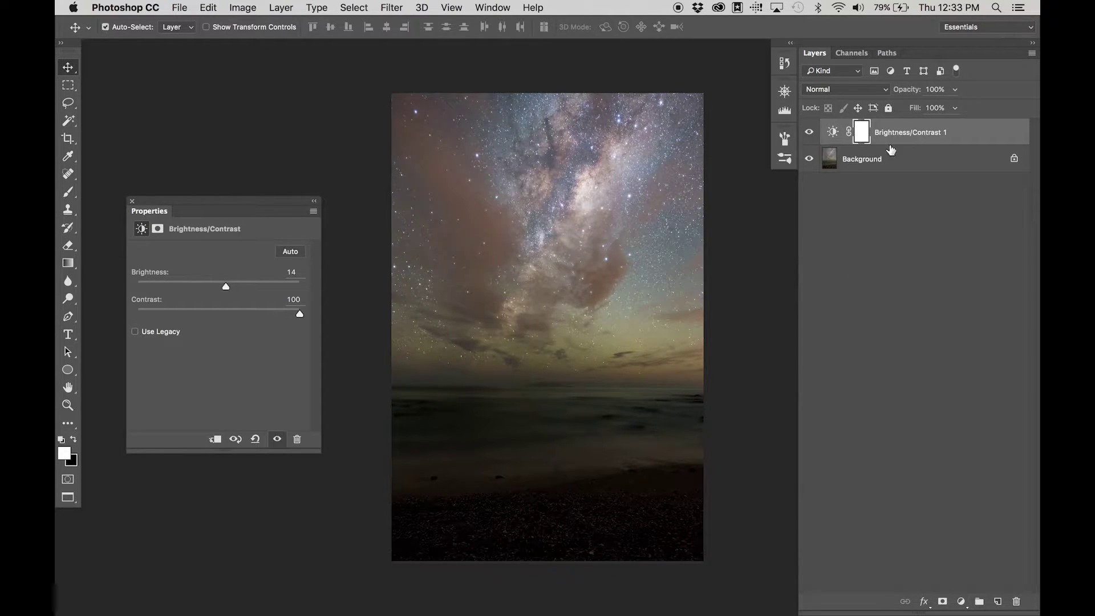
Duplicate the Brightness/Contrast layer and set the copy's contrast to 64
key(super+j)
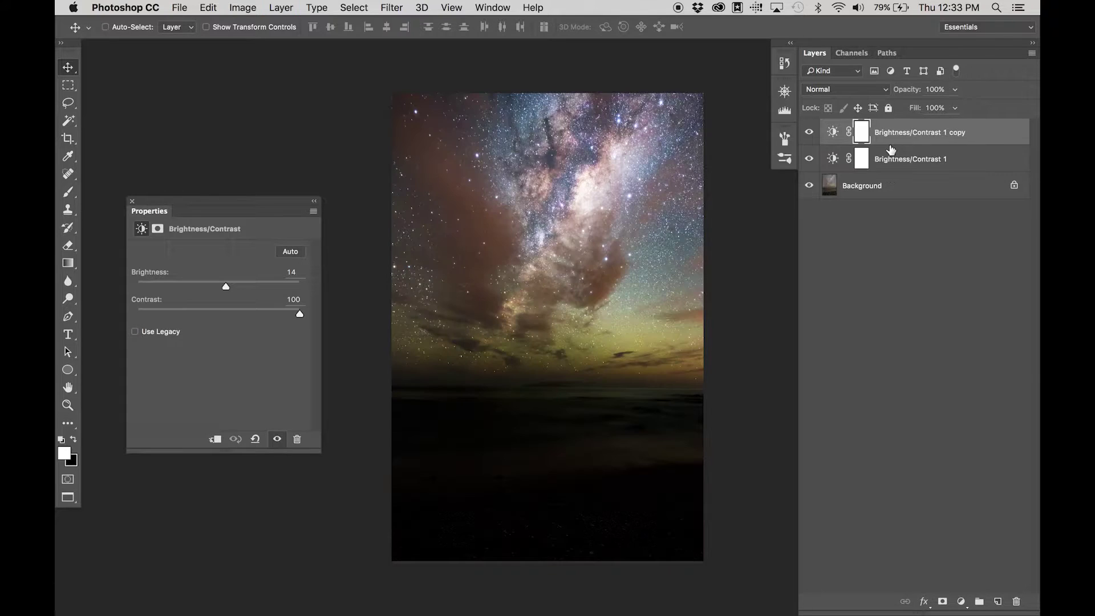
click(833, 132)
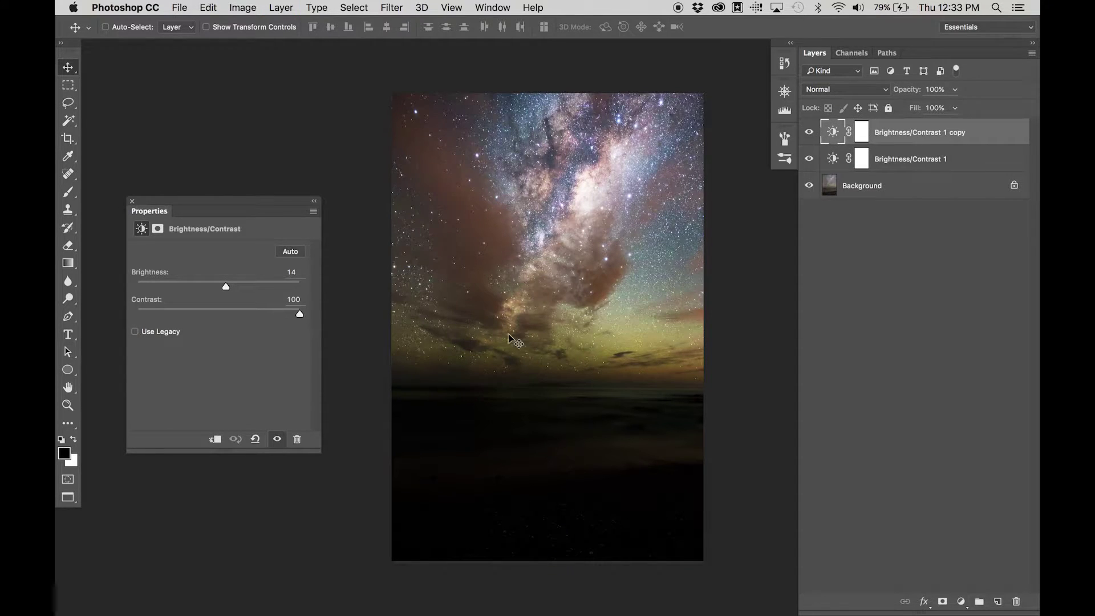
click(298, 313)
drag(297, 315, 270, 316)
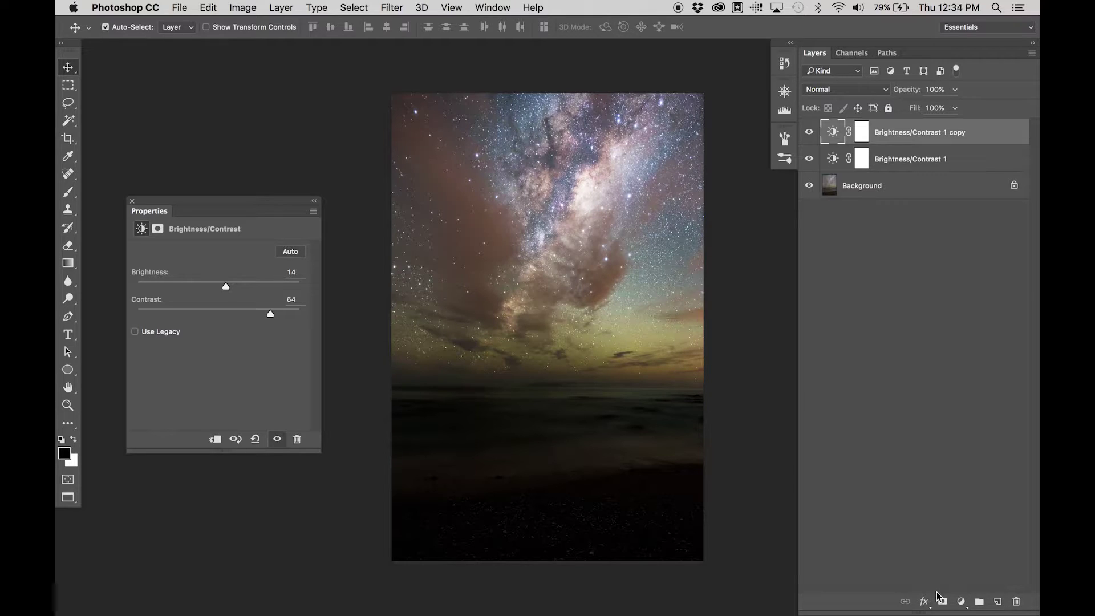
Duplicate the top Brightness/Contrast layer, set the new copy's contrast to 0 and lower its brightness to darken the image
key(super+j)
key(x)
click(835, 134)
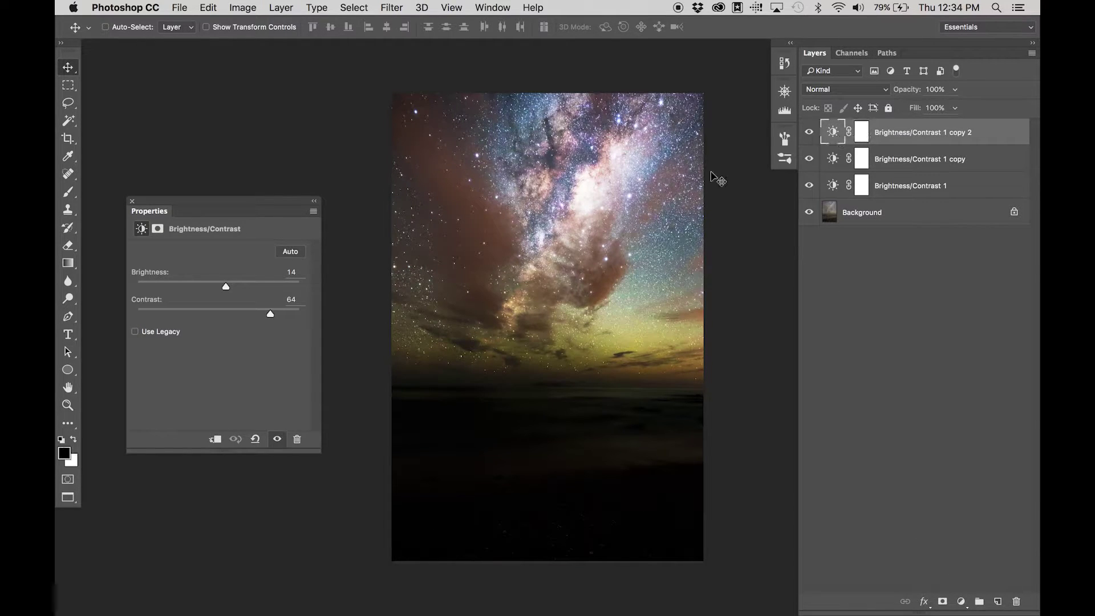
click(292, 300)
text(0)
click(293, 273)
drag(225, 286, 180, 288)
Erase the darkening layer's mask over the Milky Way's bright core with a size 700 eraser and invert the mask
click(863, 140)
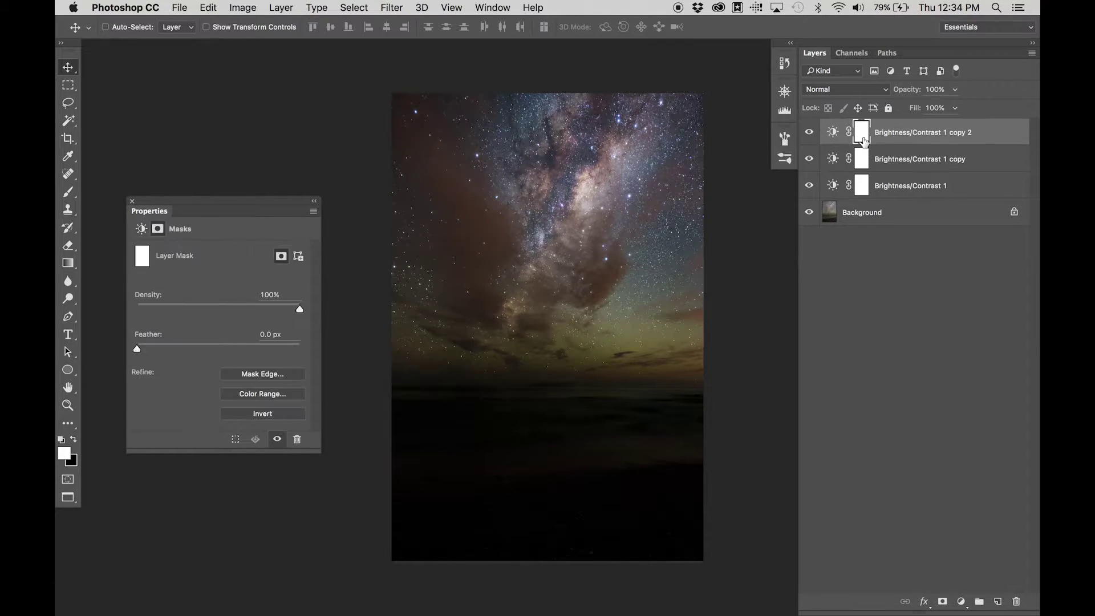
key(e)
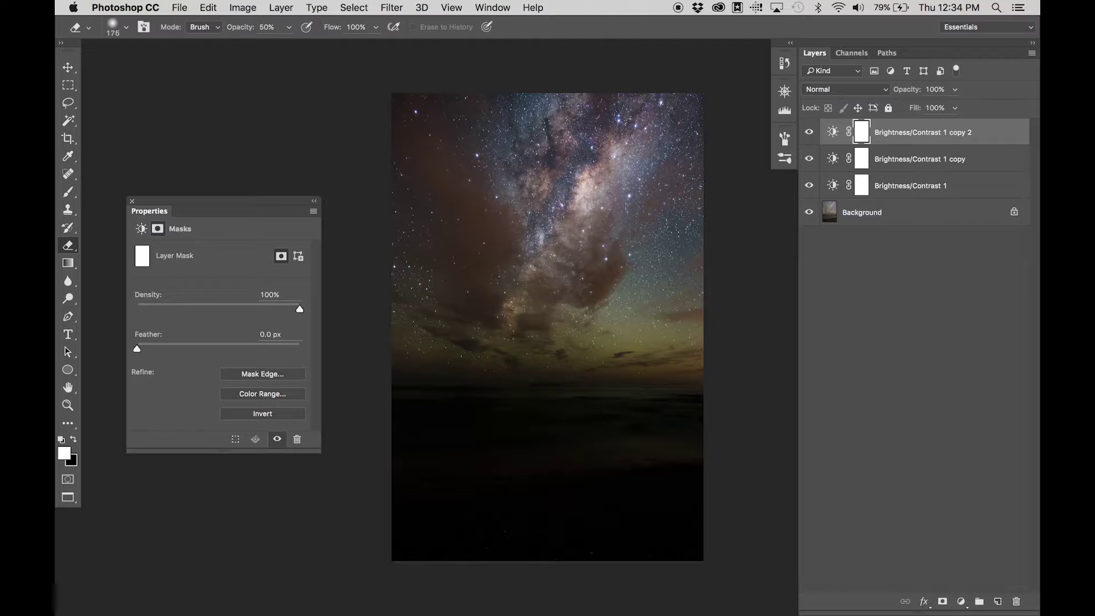
key(bracketright)
click(591, 192)
click(591, 185)
click(600, 180)
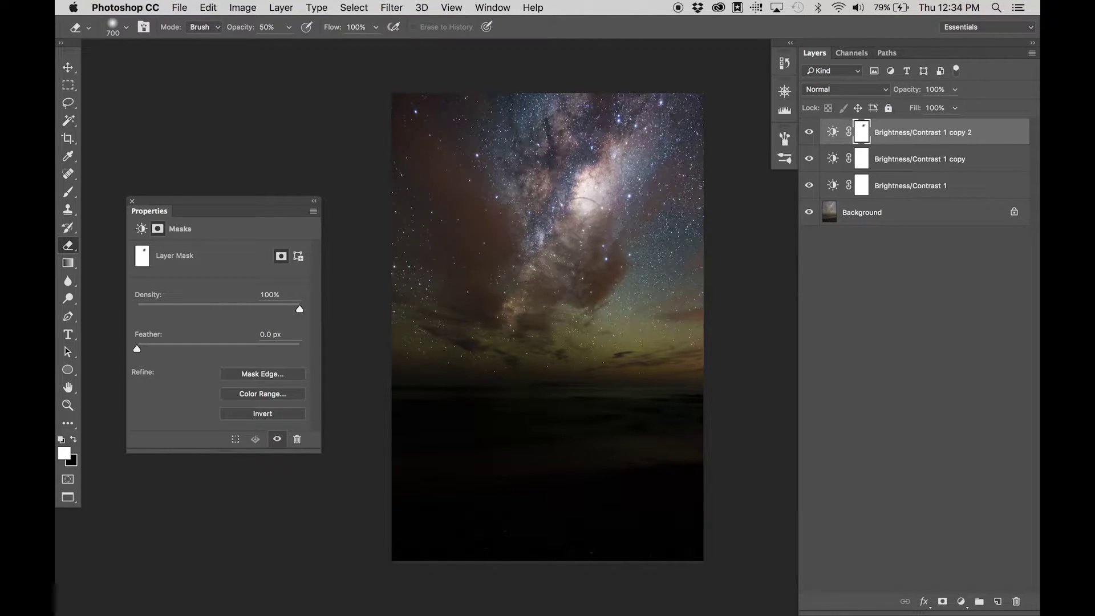
key(v)
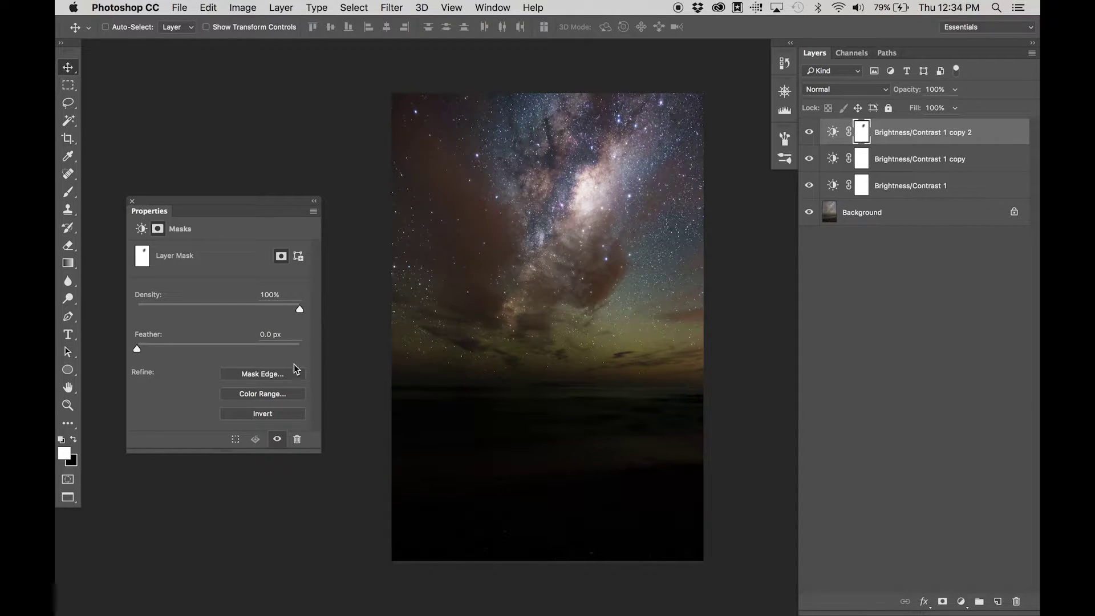
click(262, 417)
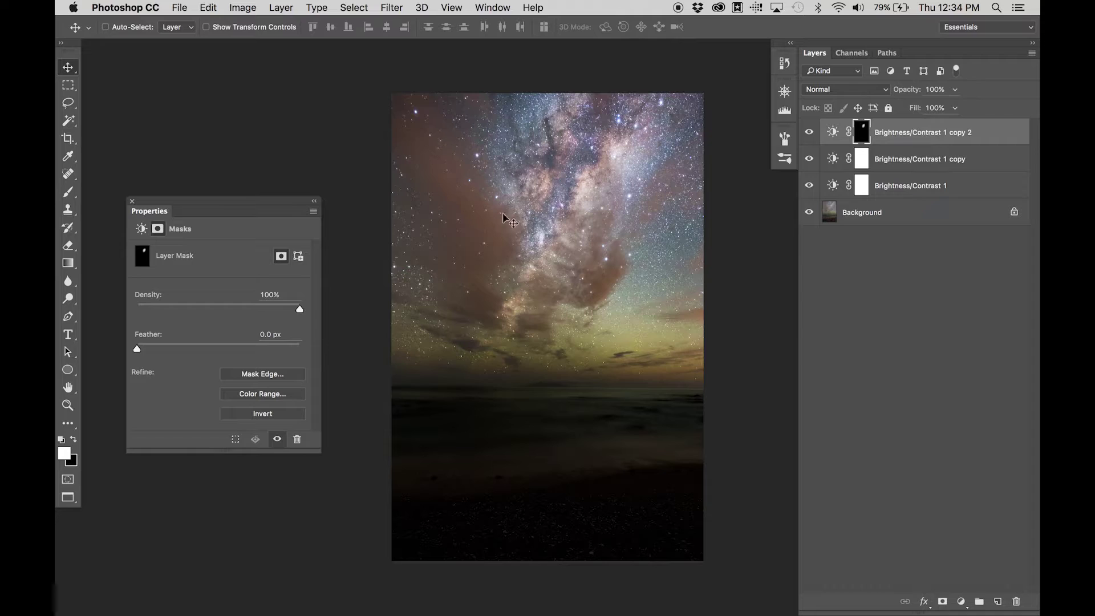
Feather the darkening layer's mask by 124.9 px and inspect the blend around the Milky Way's core up close
drag(137, 348, 248, 349)
key(z)
drag(656, 189, 681, 246)
scroll(624, 229, down, 10)
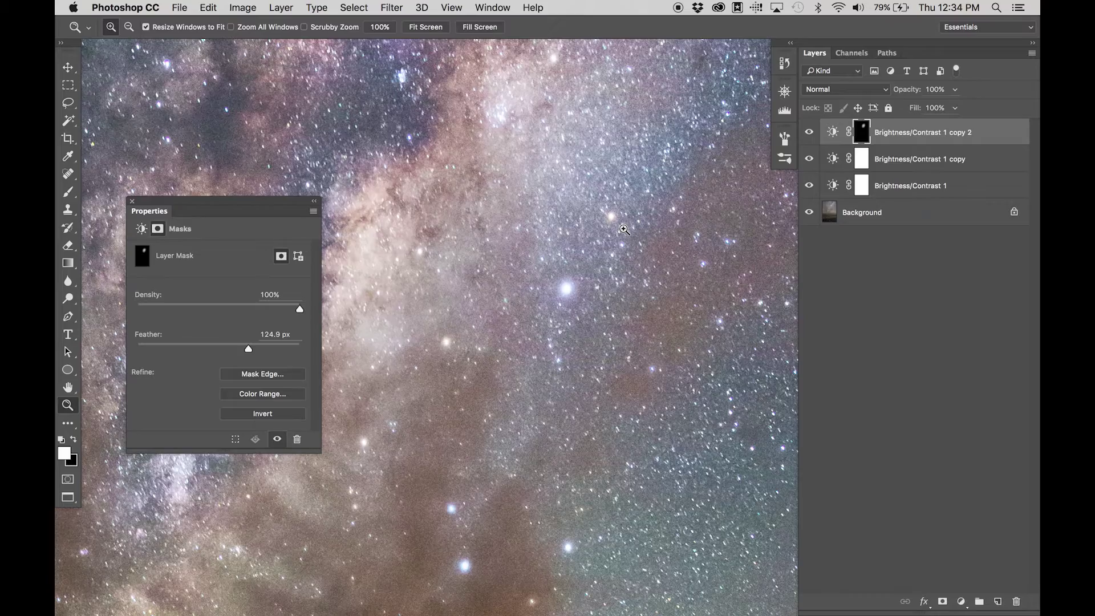
scroll(624, 229, down, 15)
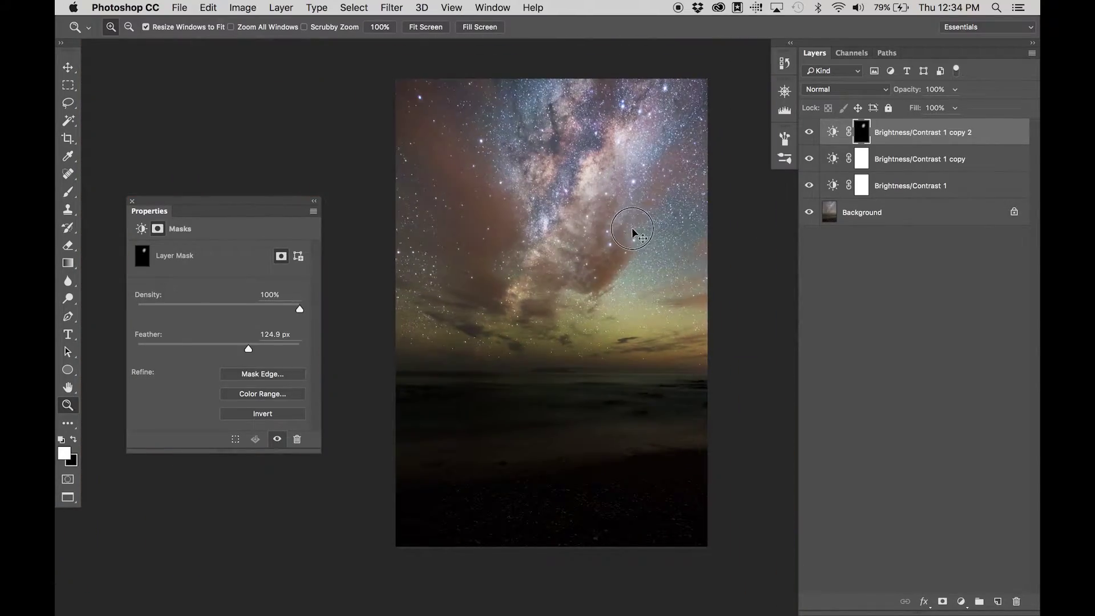
scroll(630, 251, up, 2)
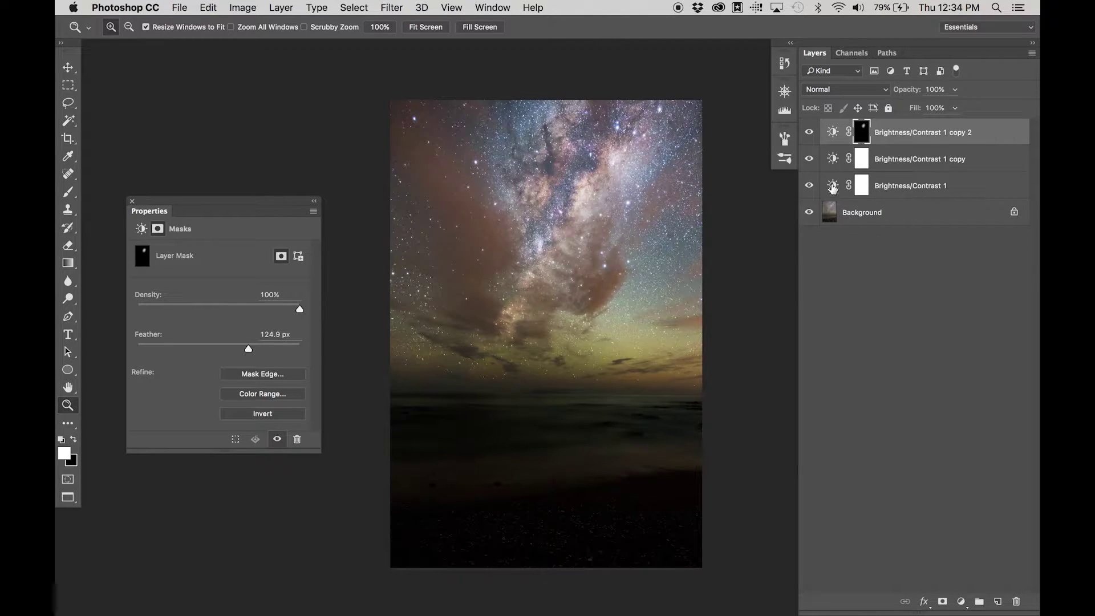
Group the three Brightness/Contrast layers and name the group Contrast
shift+click(933, 194)
key(super+g)
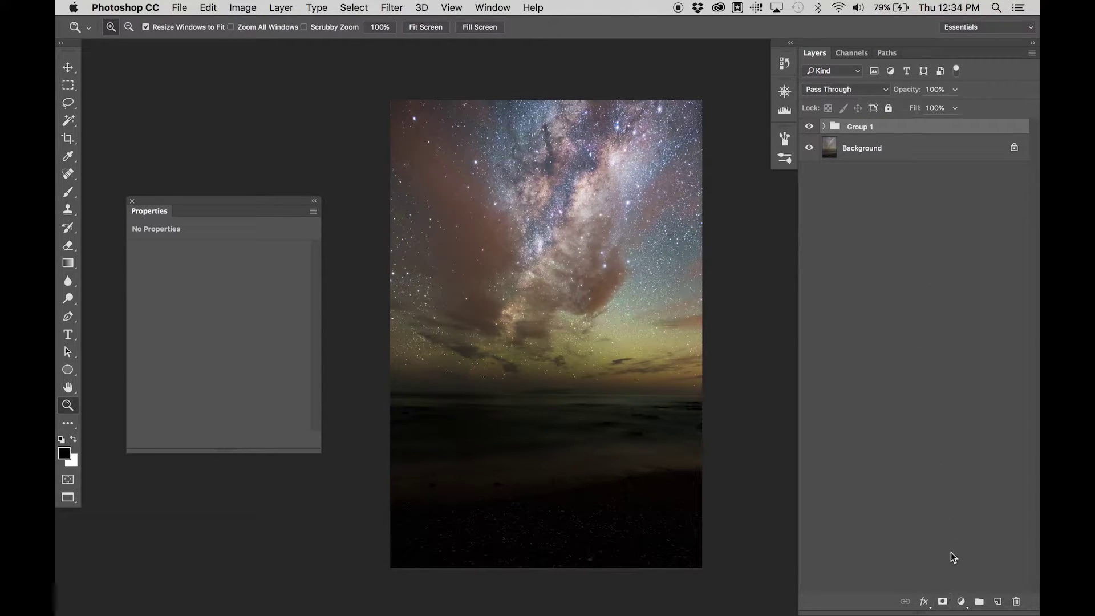
double_click(863, 129)
text(contra)
key(Return)
Add a mask to the Contrast group, fade it out over the foreground with a linear gradient across the horizon, and set its density to 82%
click(943, 602)
key(g)
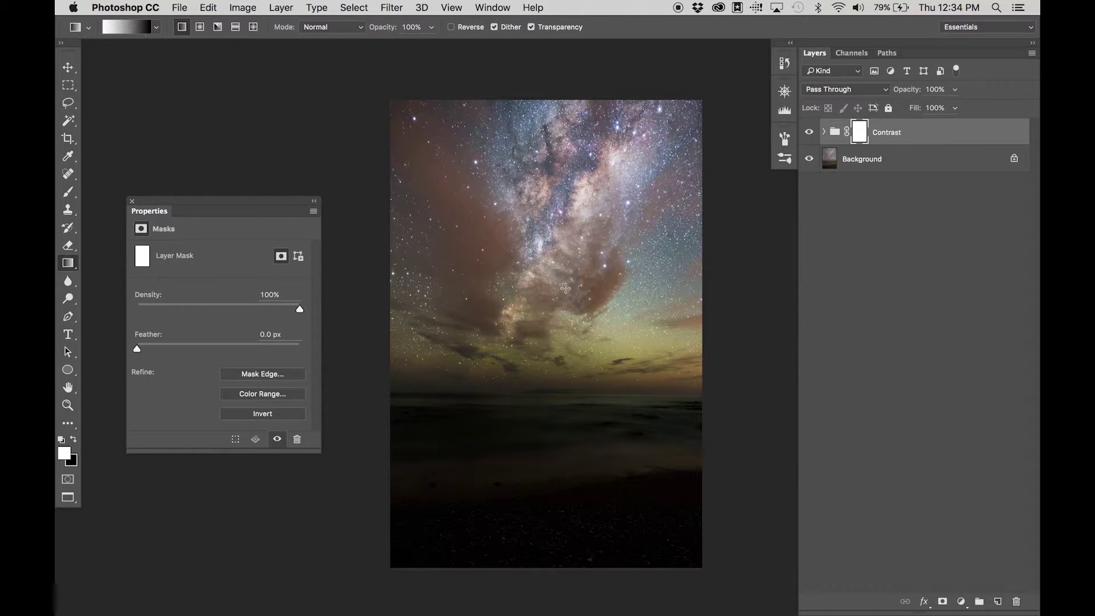
drag(550, 320, 547, 460)
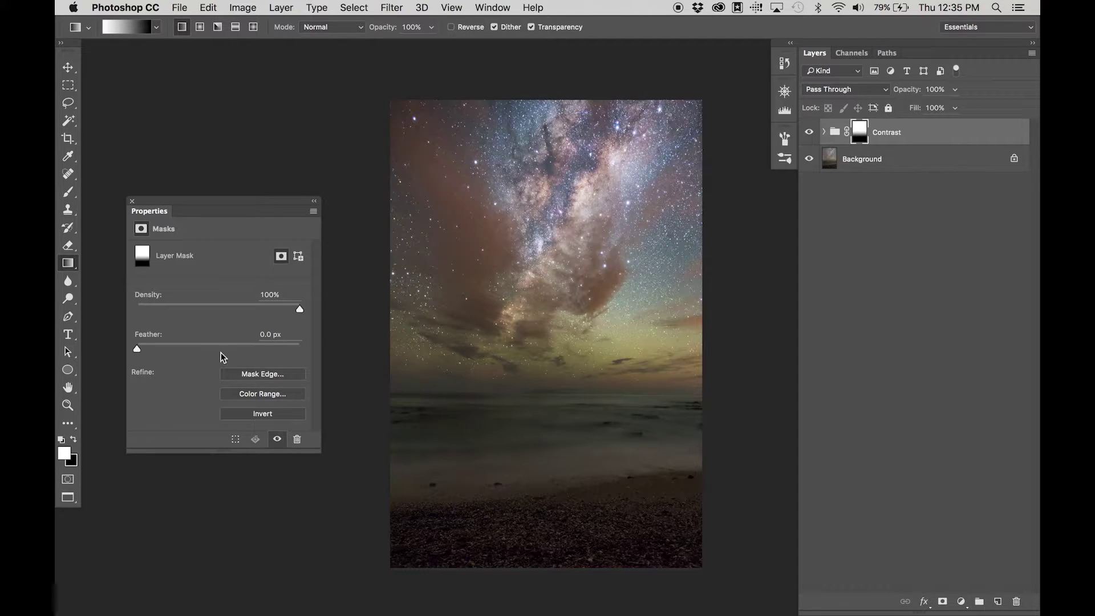
drag(299, 313, 270, 310)
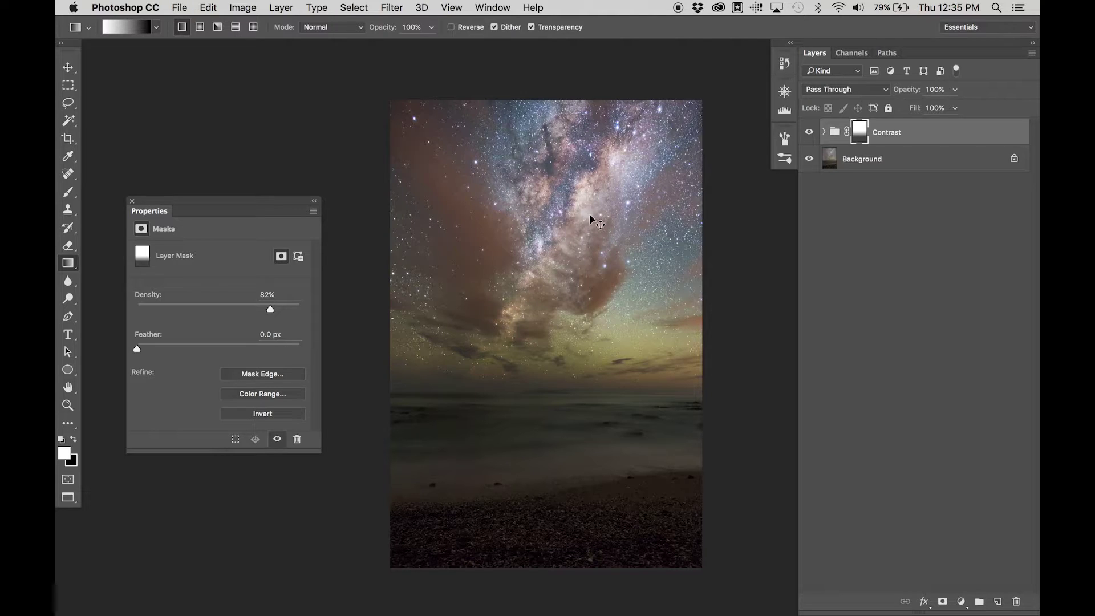
Switch to Lightroom and compare Milky Way Editing.CR2 with the edited Milky Way Editing-Edit.tif
key(super+Tab)
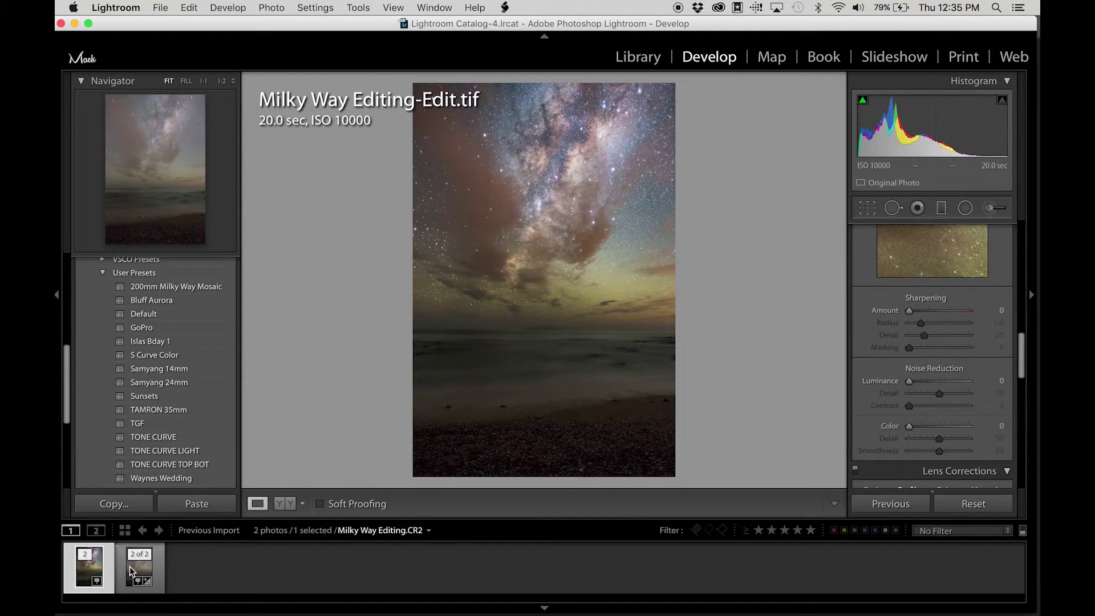
click(131, 571)
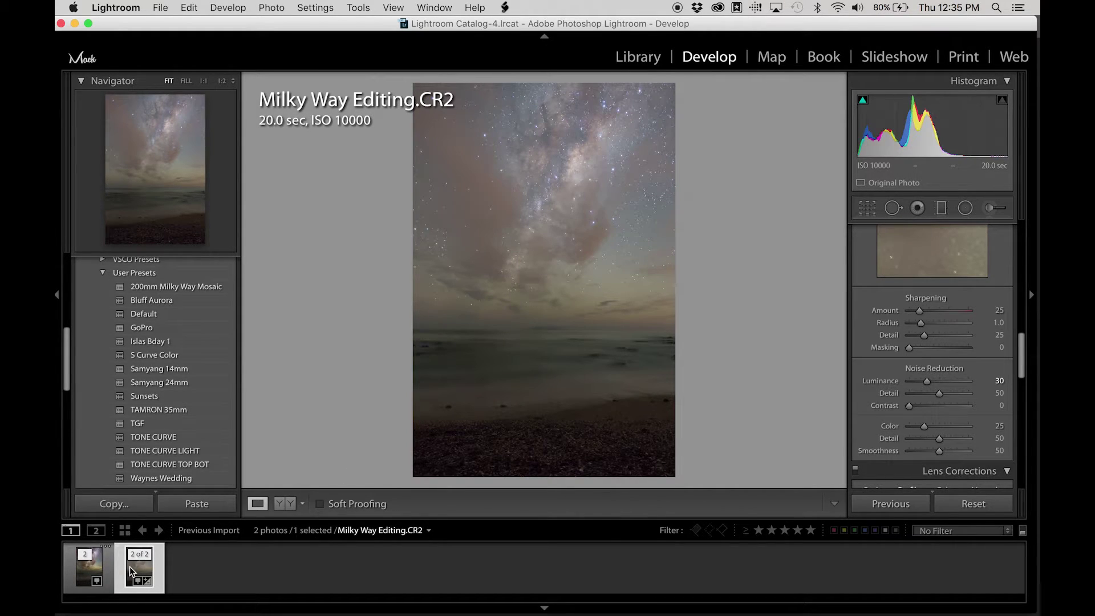
key(Left)
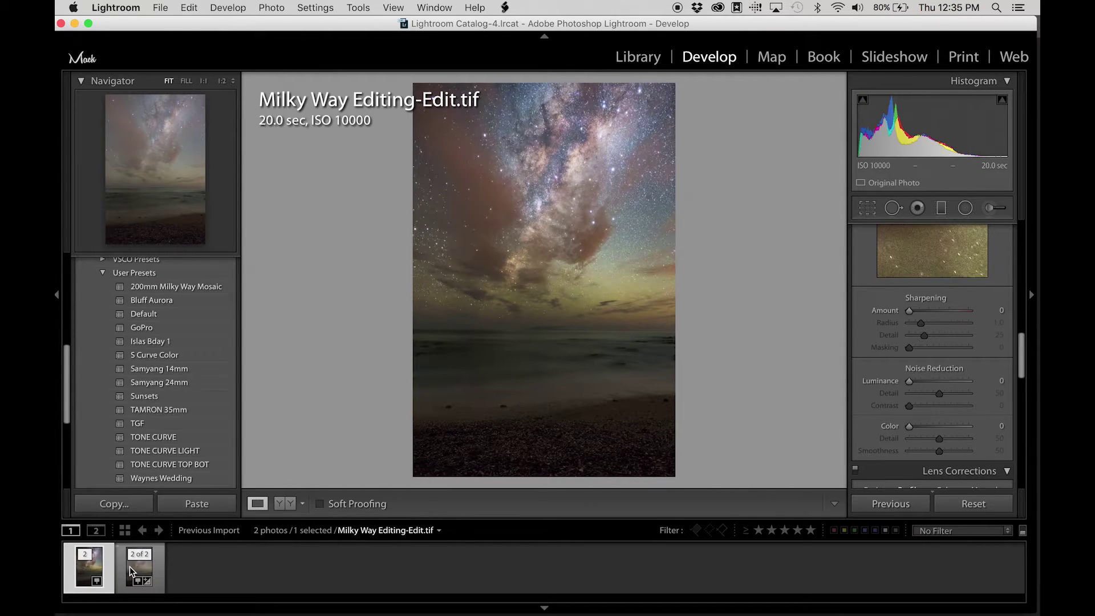
Apply a graduated filter over the sky down to the horizon with contrast 38, clarity 51 and saturation 31
scroll(947, 319, up, 15)
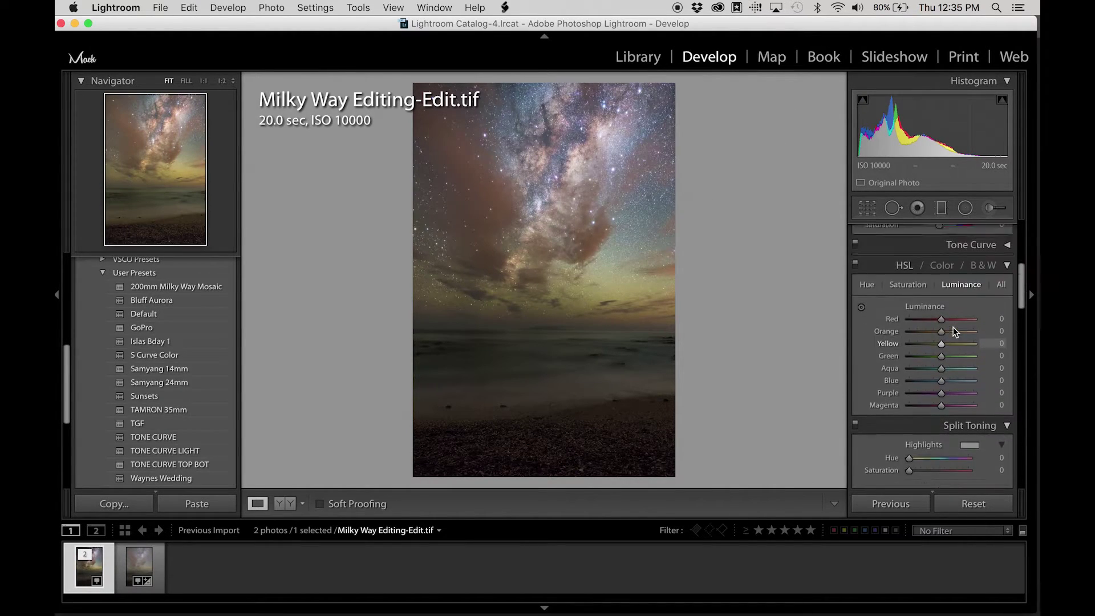
click(942, 208)
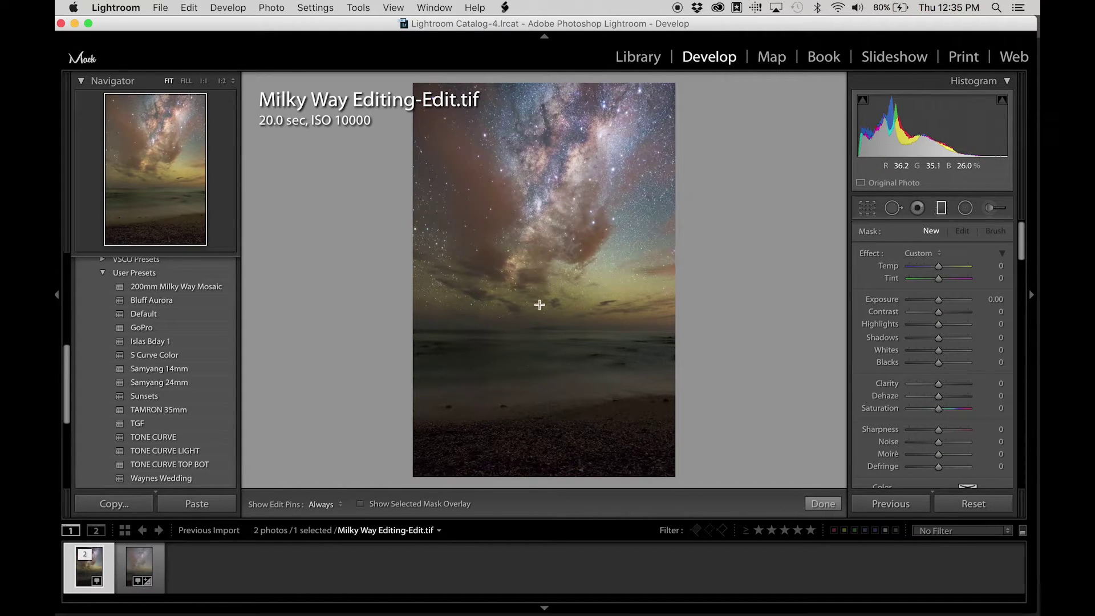
drag(543, 298, 545, 358)
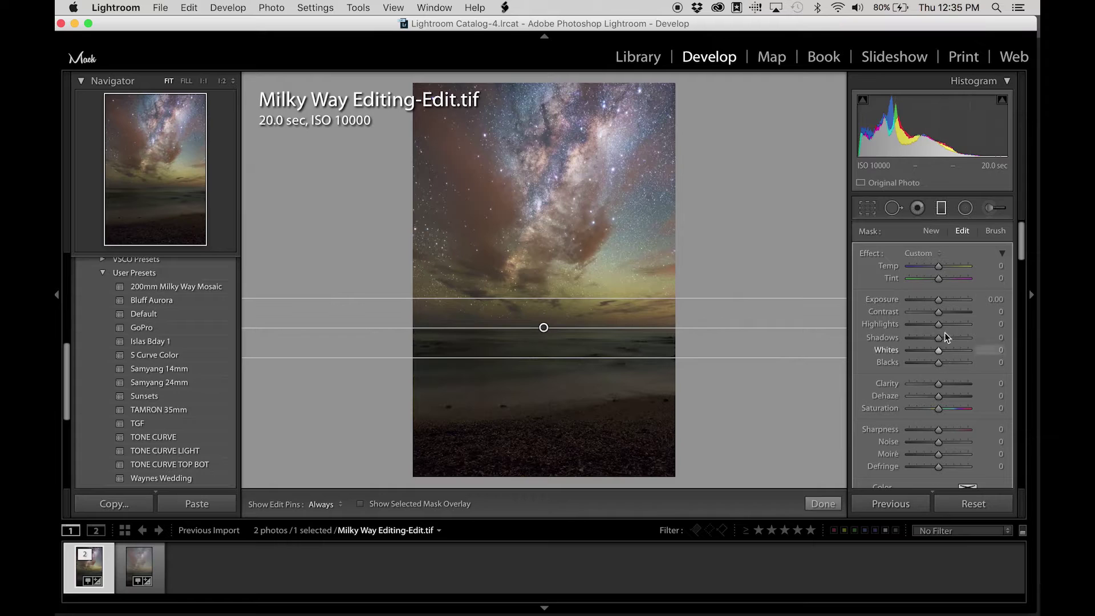
drag(939, 313, 951, 321)
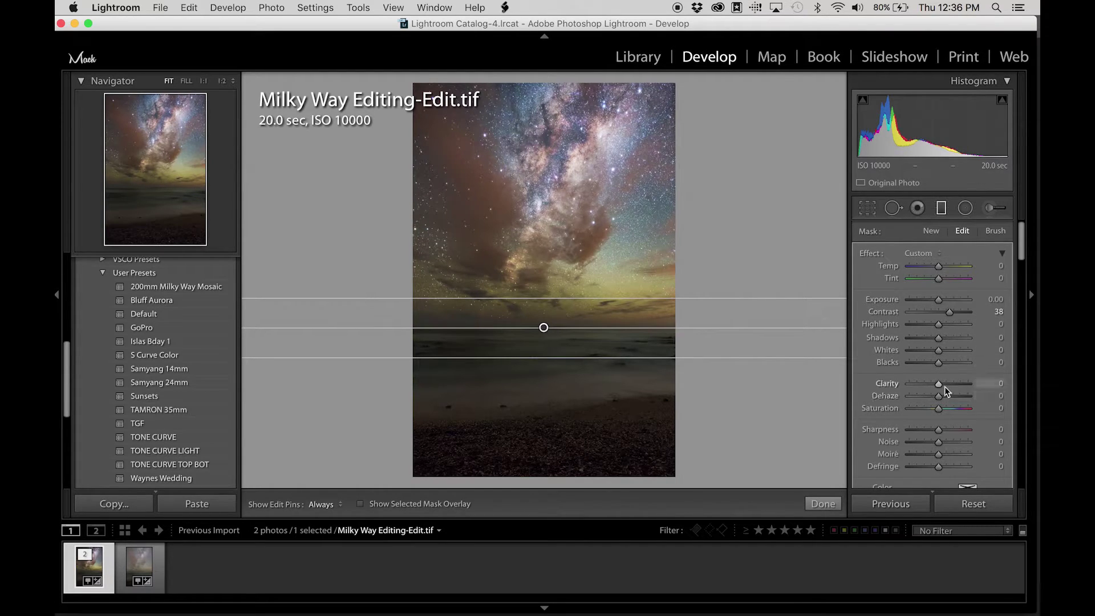
drag(938, 385, 950, 409)
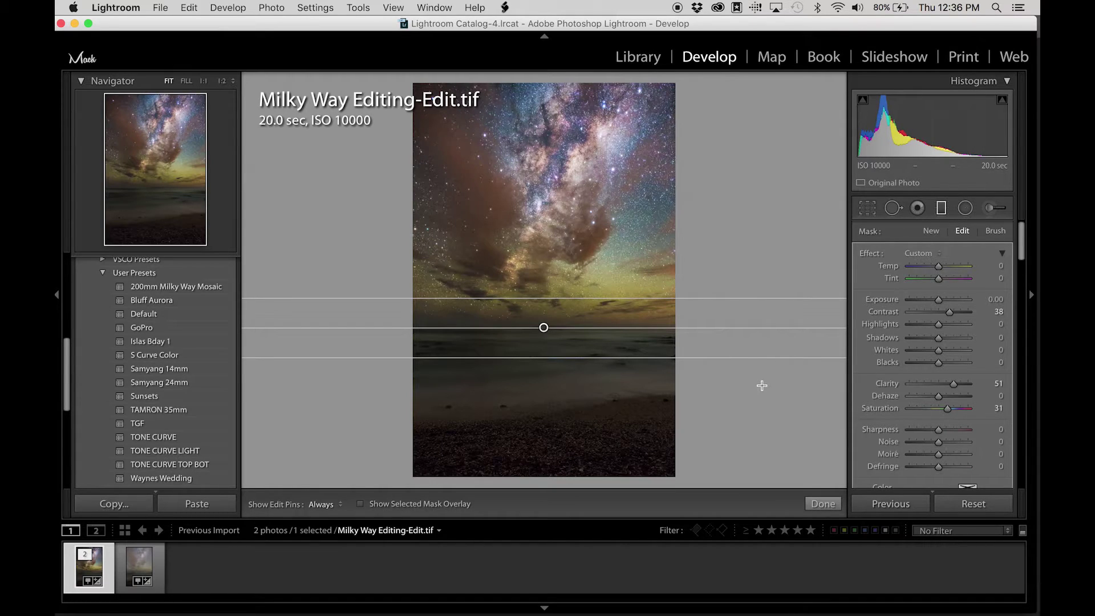
Add a second graduated filter over the foreground, centred on the horizon, with exposure 0.84, clarity 25 and increased noise reduction
click(762, 386)
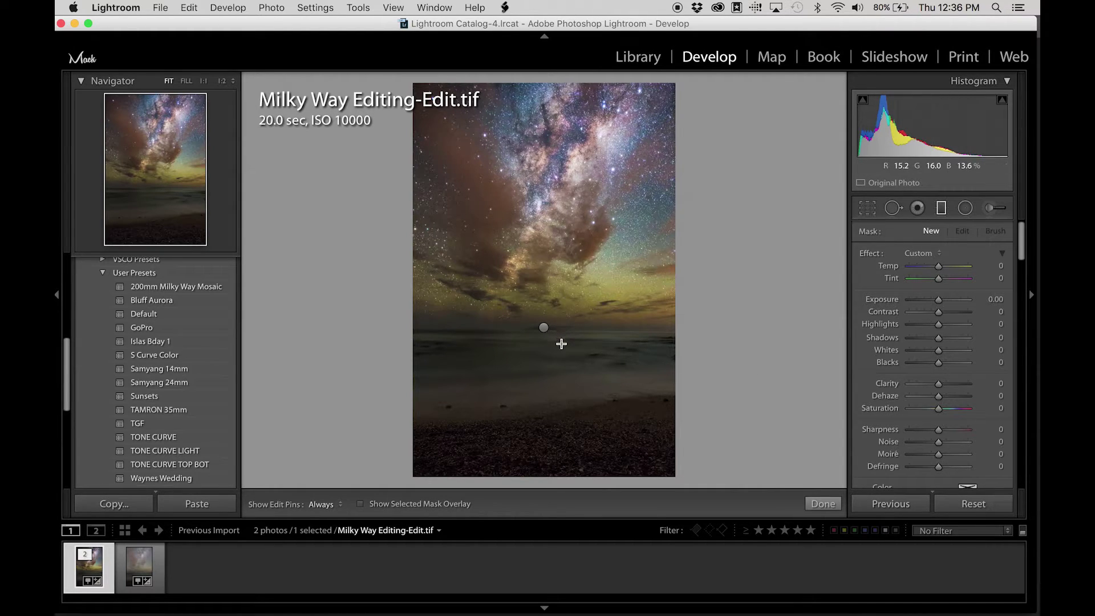
mouse_move(562, 344)
mouse_down()
mouse_move(579, 306)
mouse_move(563, 283)
mouse_move(569, 324)
mouse_move(556, 247)
mouse_up()
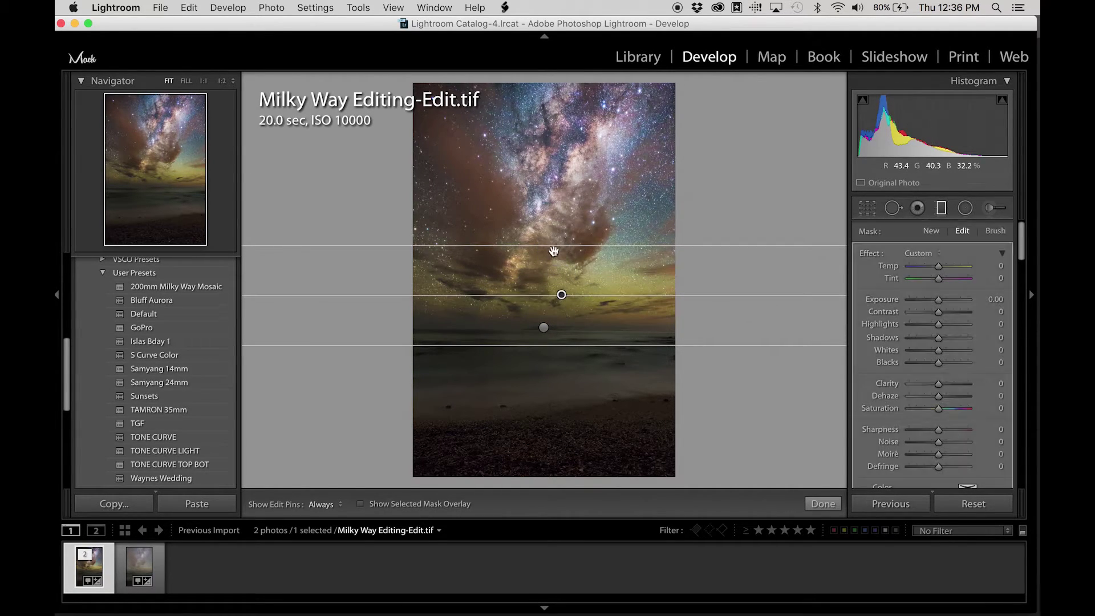
drag(562, 299, 561, 327)
drag(939, 300, 947, 303)
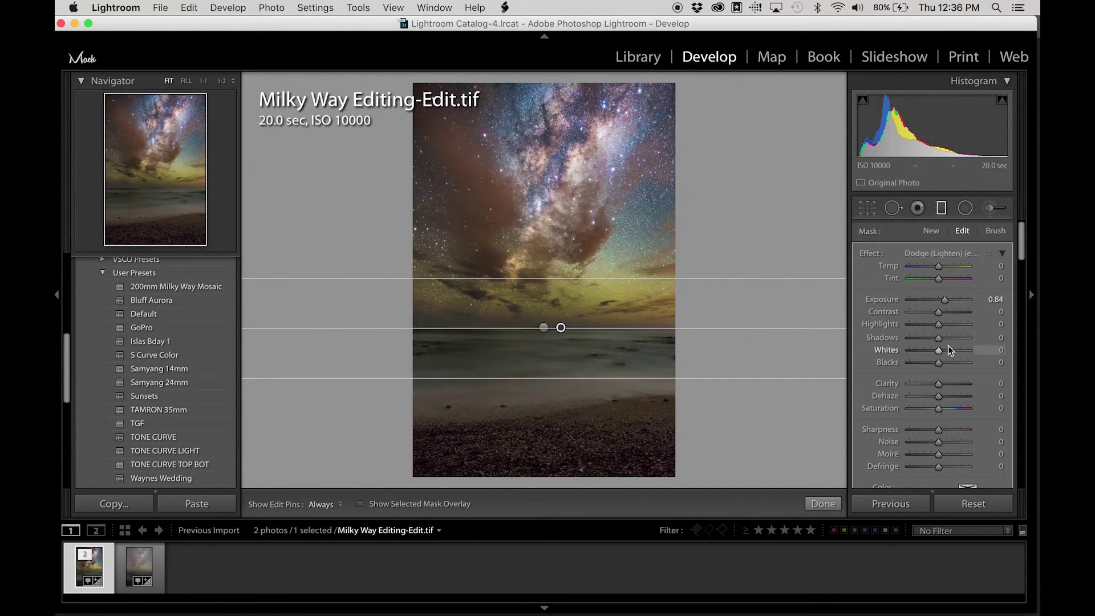
mouse_move(937, 384)
mouse_down()
mouse_move(978, 384)
mouse_move(935, 387)
mouse_move(947, 388)
mouse_up()
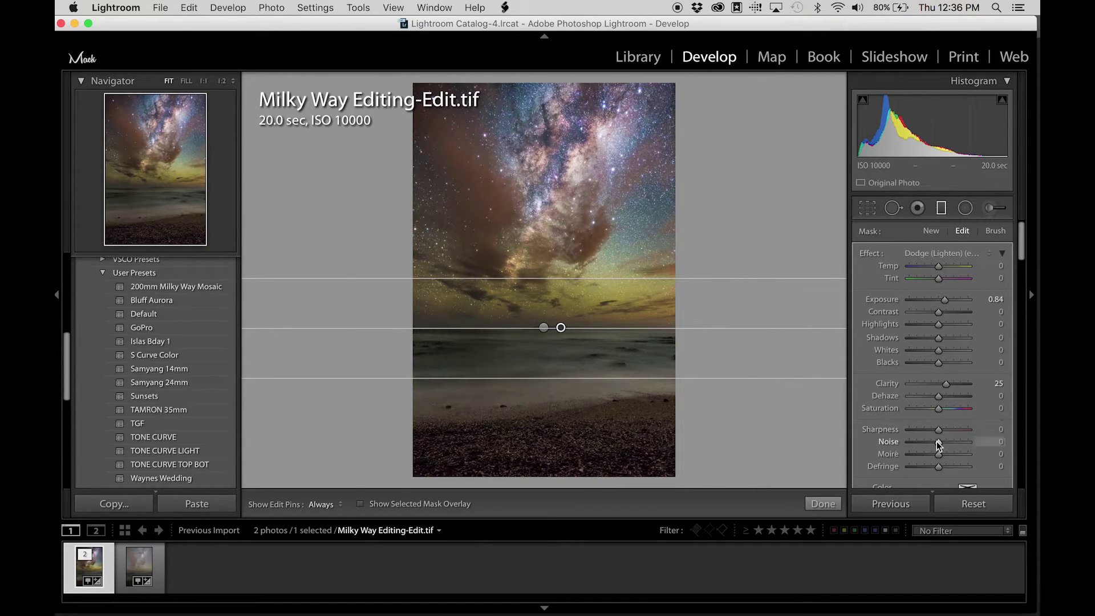
drag(939, 444, 950, 443)
key(m)
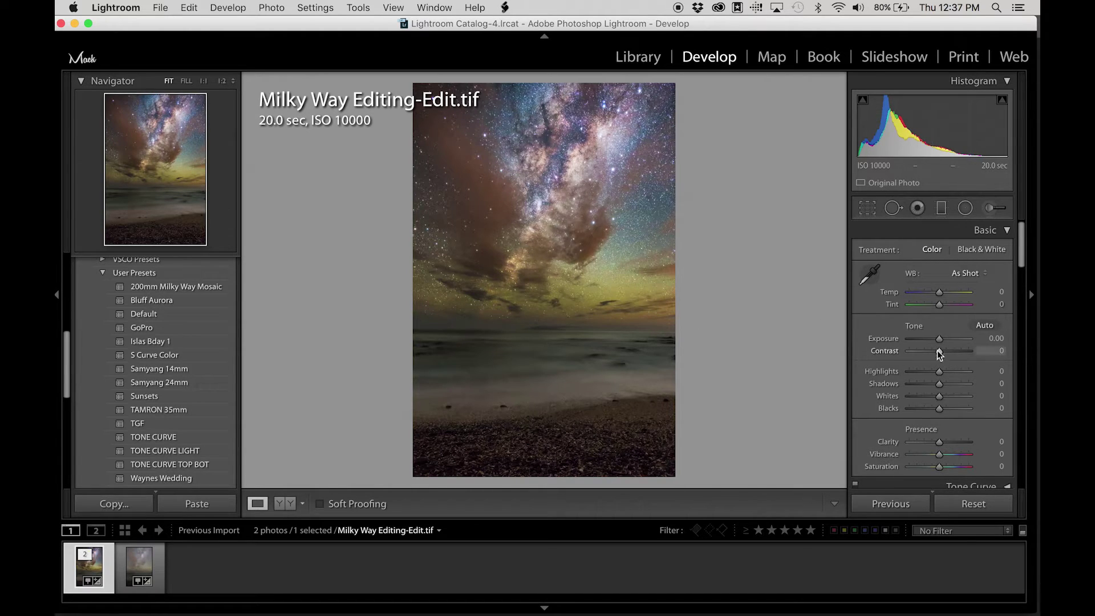
Split-tone the photo with highlights at hue 82, saturation 20 and shadows at hue 211, saturation 14
scroll(949, 348, down, 3)
scroll(950, 346, down, 8)
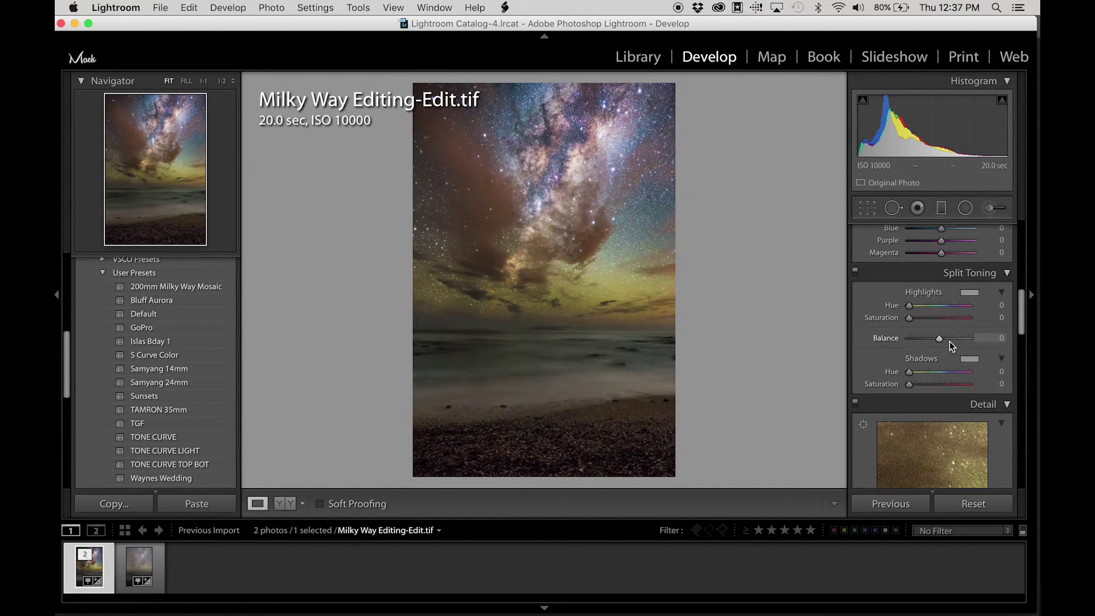
click(969, 296)
drag(753, 312, 747, 342)
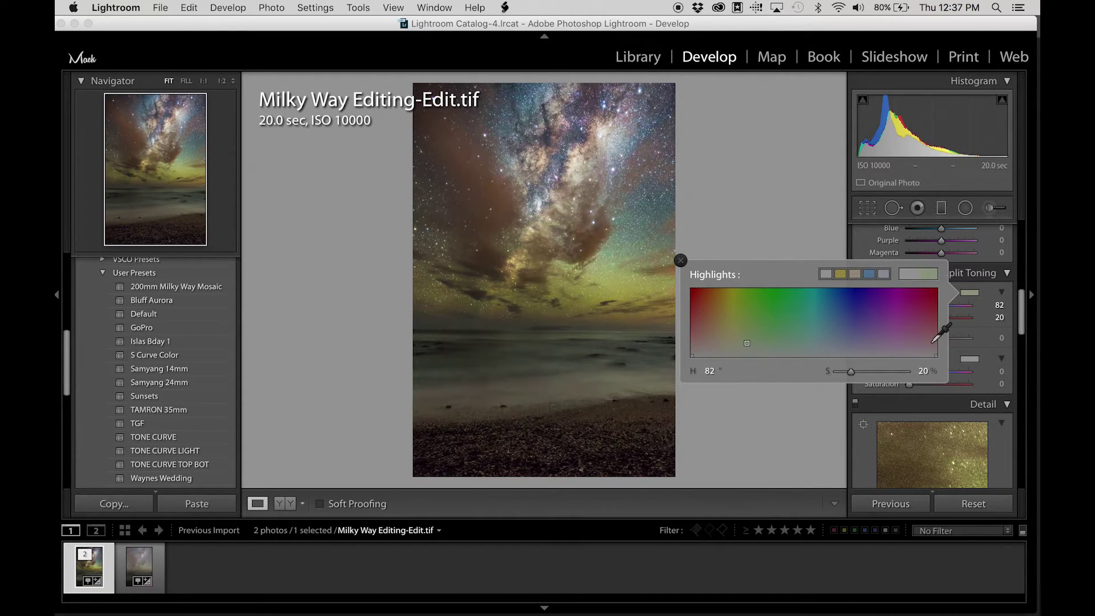
click(970, 359)
mouse_move(837, 399)
mouse_down()
mouse_move(851, 406)
mouse_move(835, 414)
mouse_up()
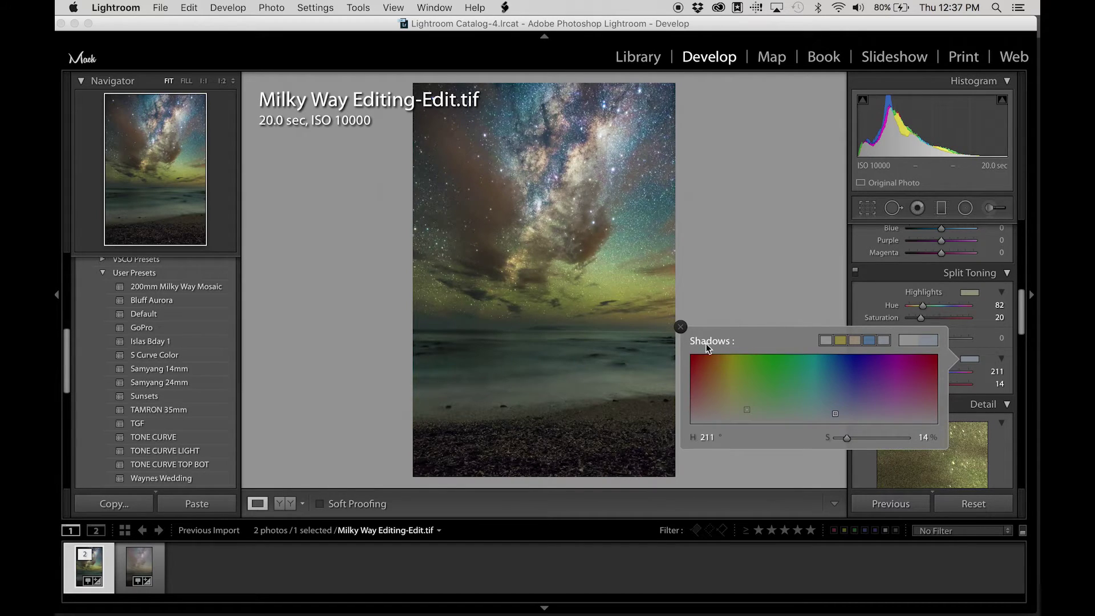
click(681, 328)
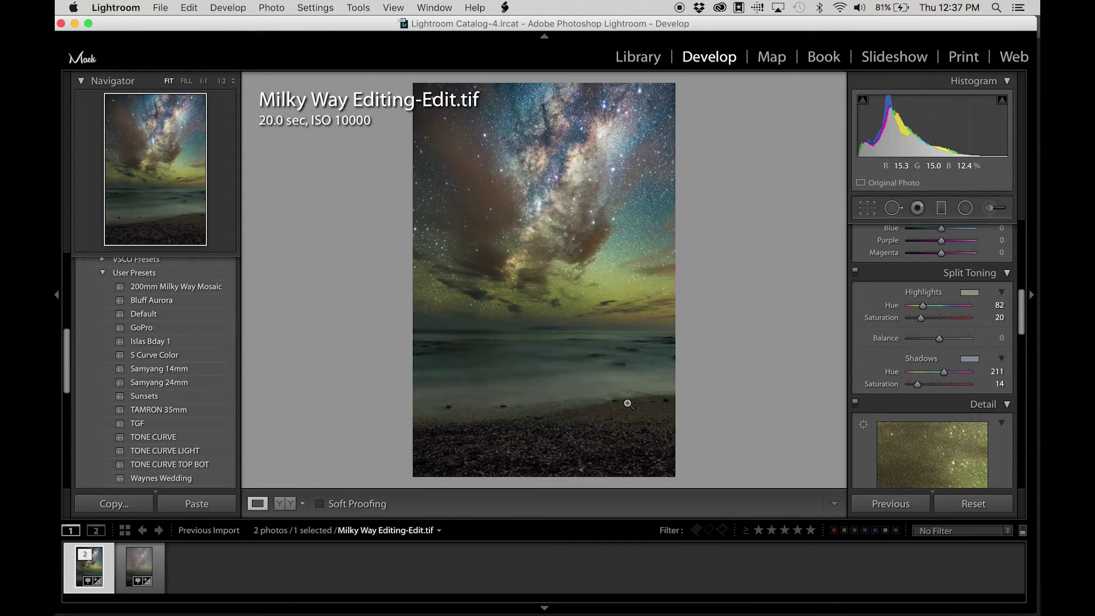
Examine the sea and horizon at 1:1 magnification, then return to the full image
click(628, 367)
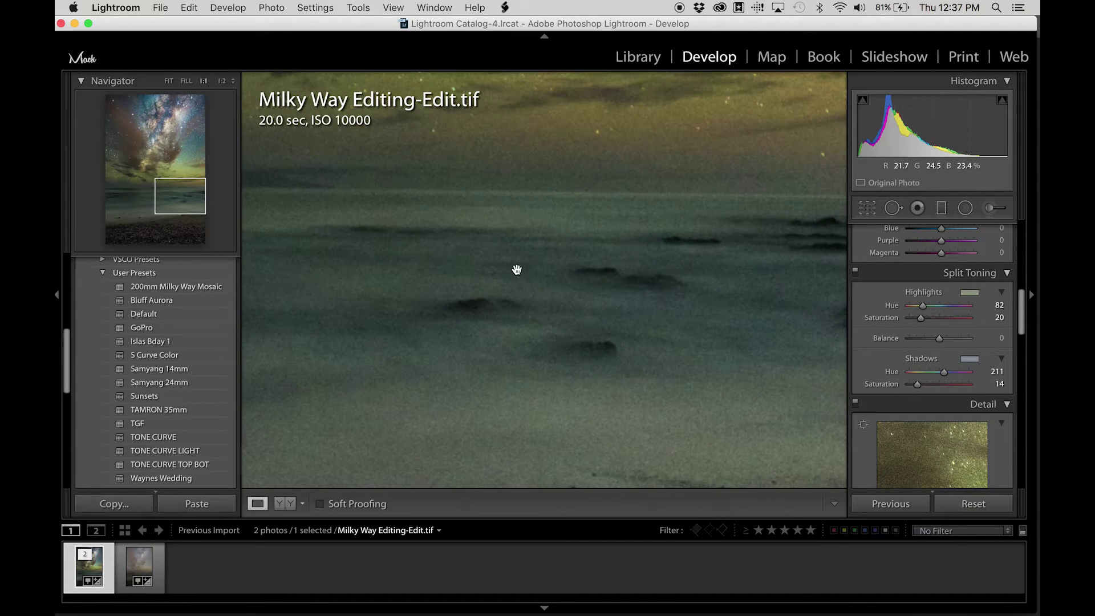
drag(472, 320, 740, 299)
drag(445, 298, 343, 302)
click(509, 309)
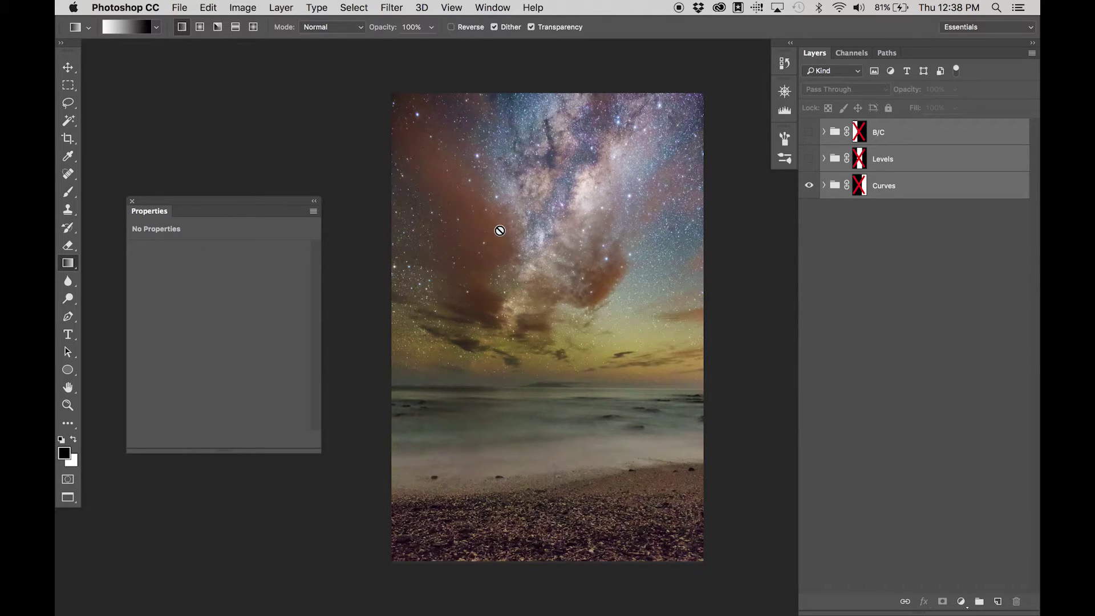
In the Photoshop comparison document, expand the Curves and B/C groups to examine their adjustment layers and masks
click(825, 186)
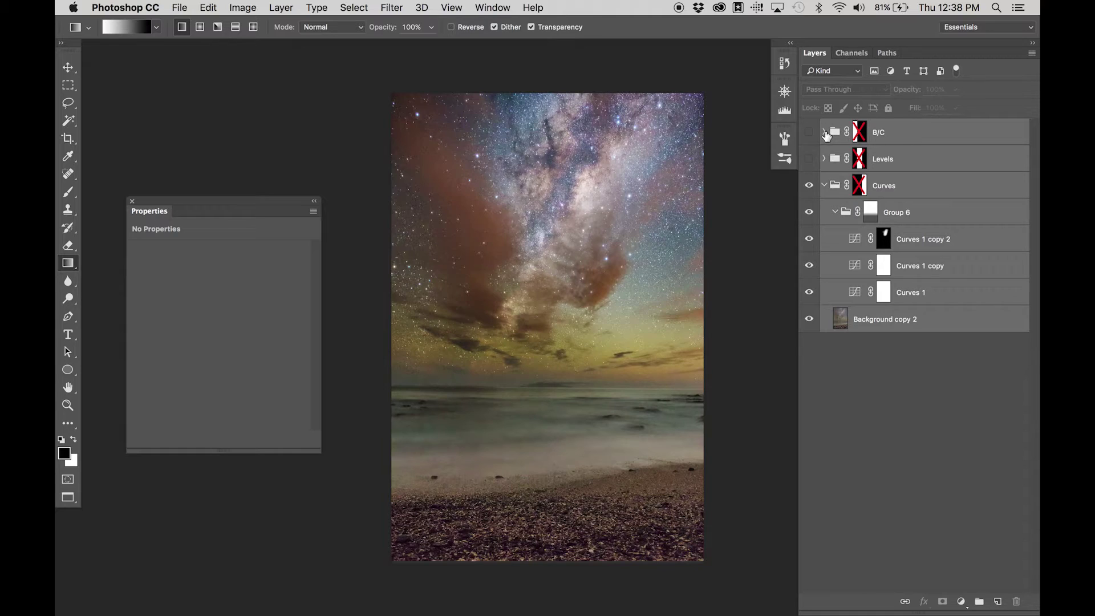
click(824, 132)
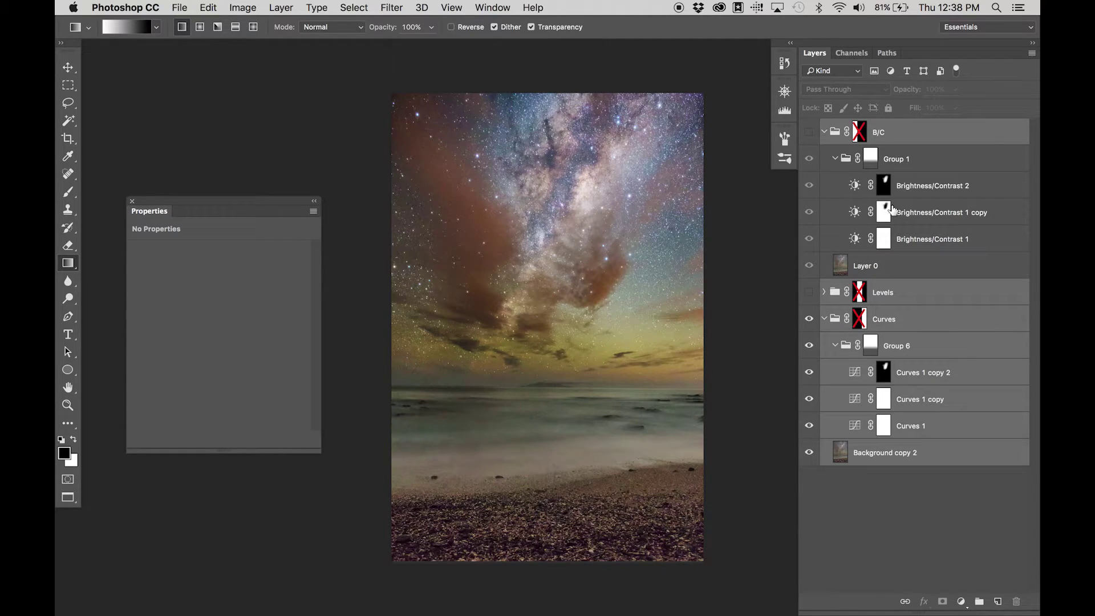
click(392, 7)
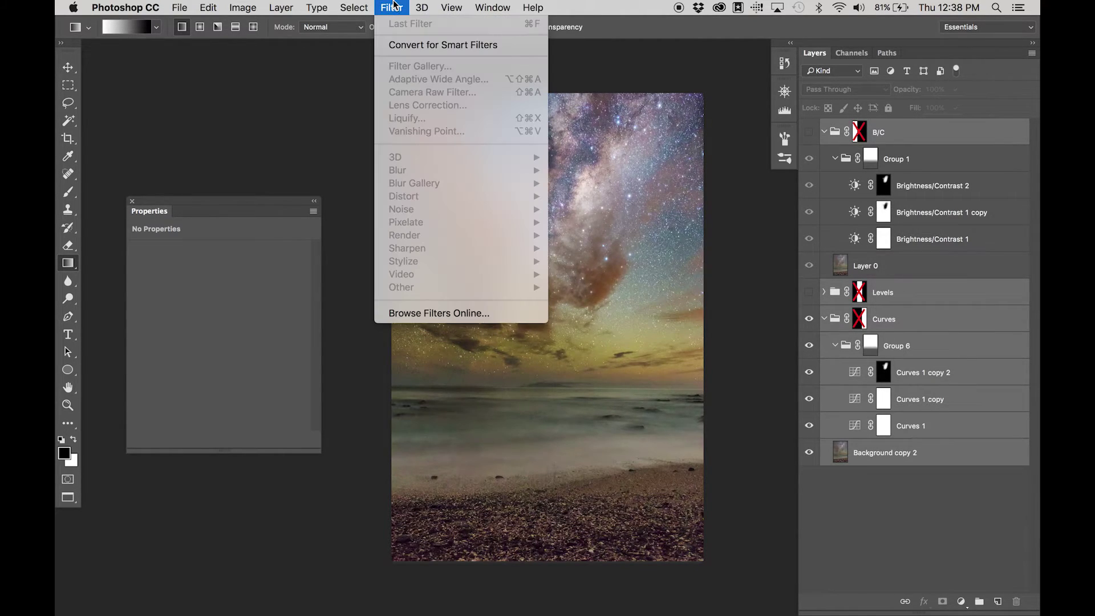
click(394, 6)
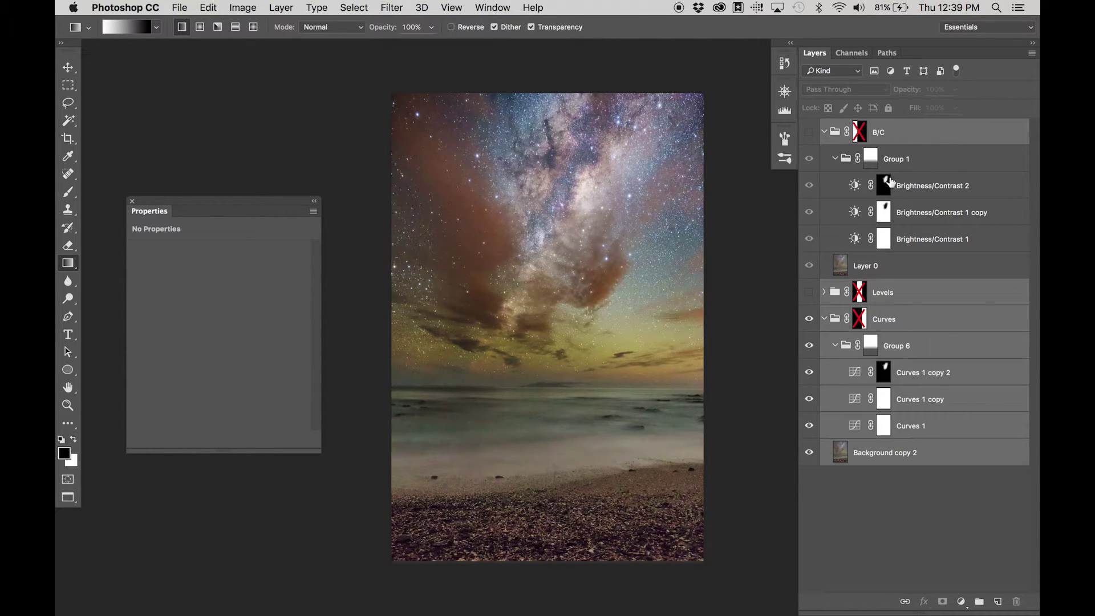
click(825, 132)
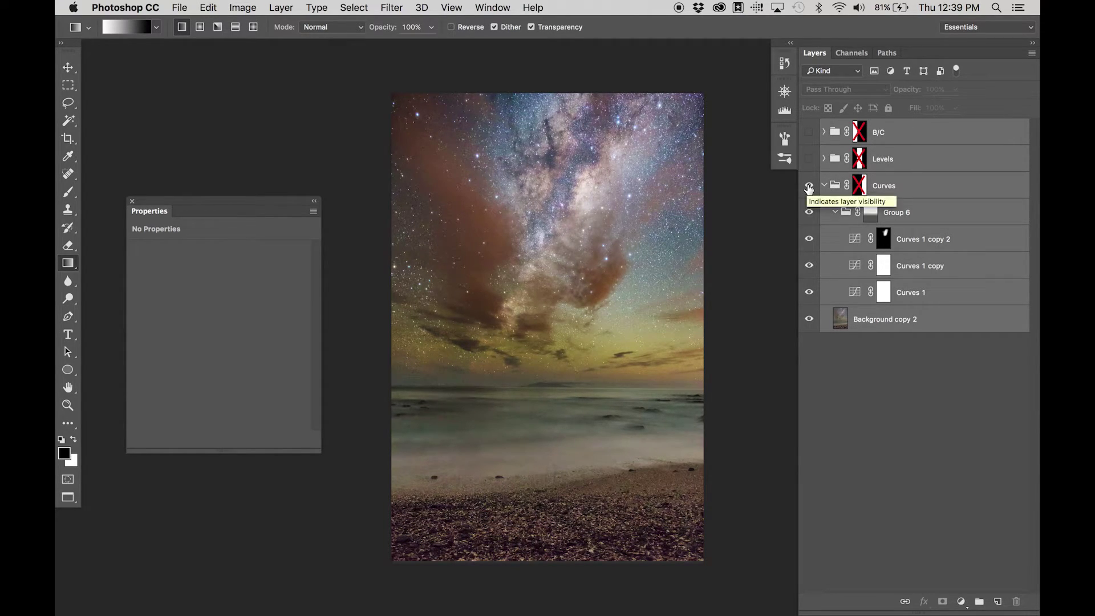
Expand and show the Levels and B/C groups to compare their contrast versions with the Curves version
click(825, 159)
click(811, 159)
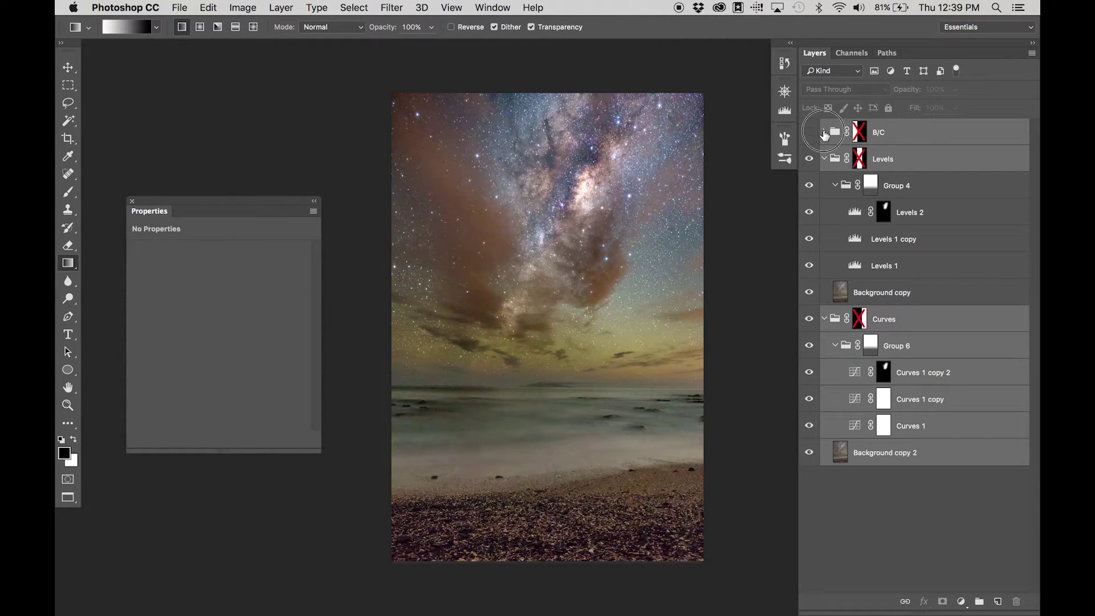
click(824, 132)
click(809, 132)
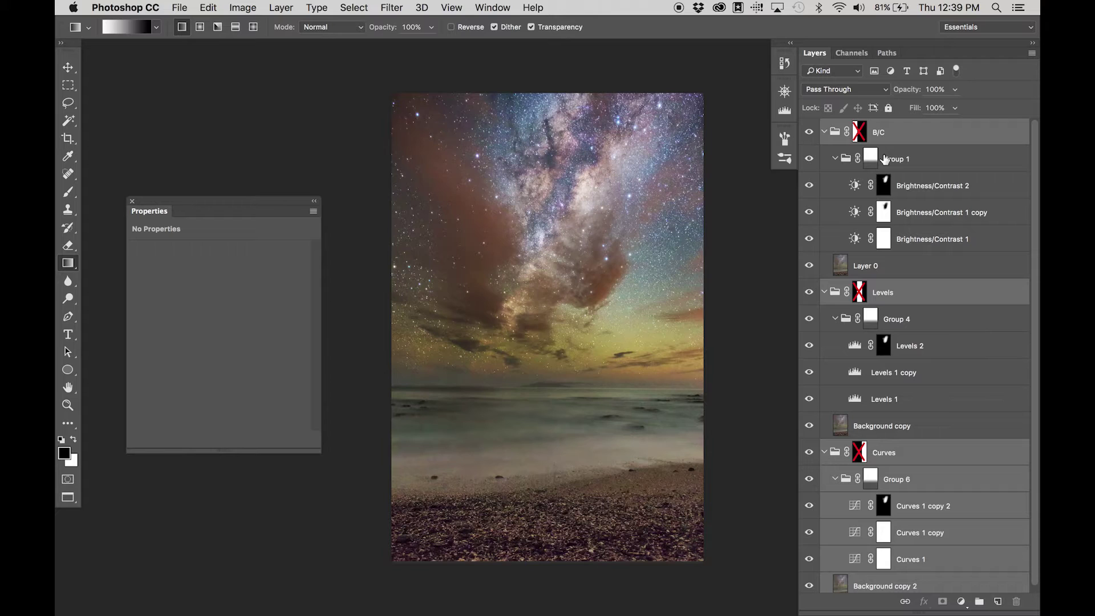
Hide the B/C and Levels groups and open the settings of the Curves 1 adjustment layer for examination
click(824, 132)
click(809, 132)
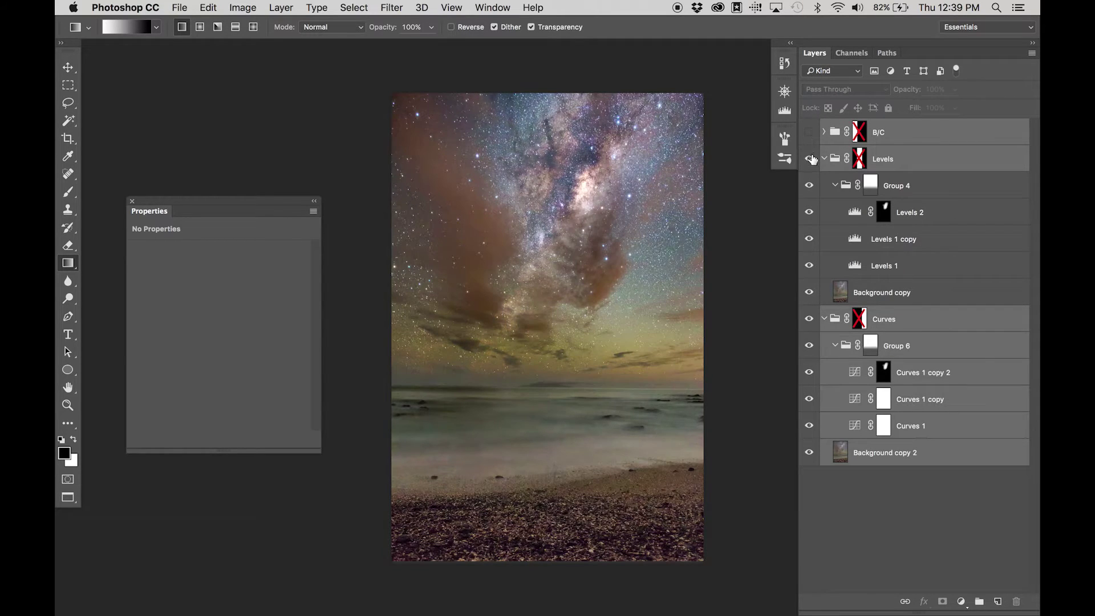
click(810, 158)
click(857, 428)
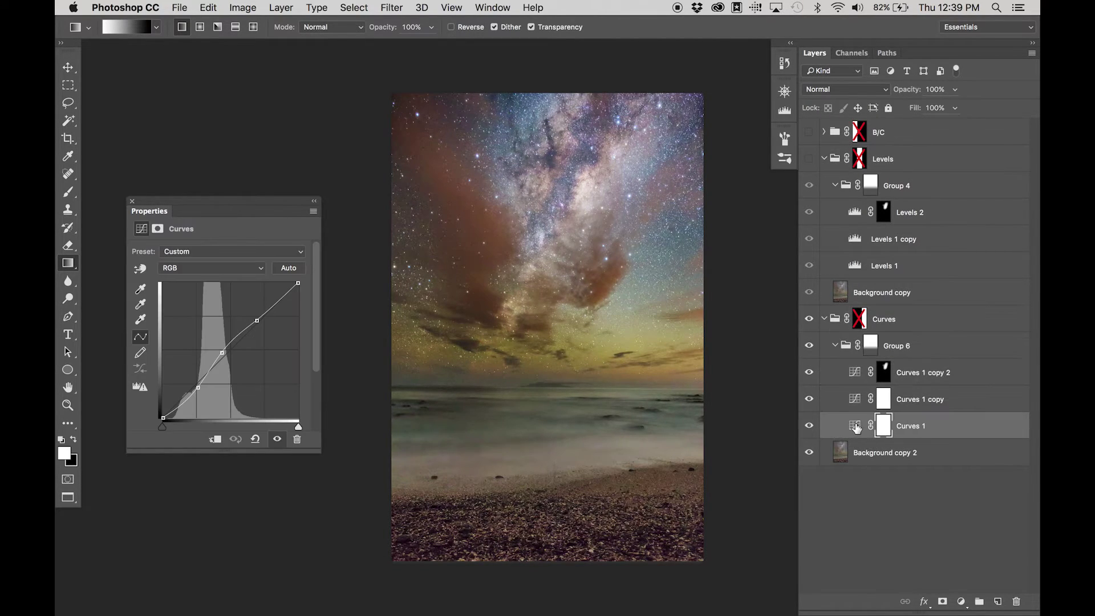
Test a stronger highlight boost on the Curves 1 curve against the Milky Way core, and lower the highlight point again to recover core detail
key(x)
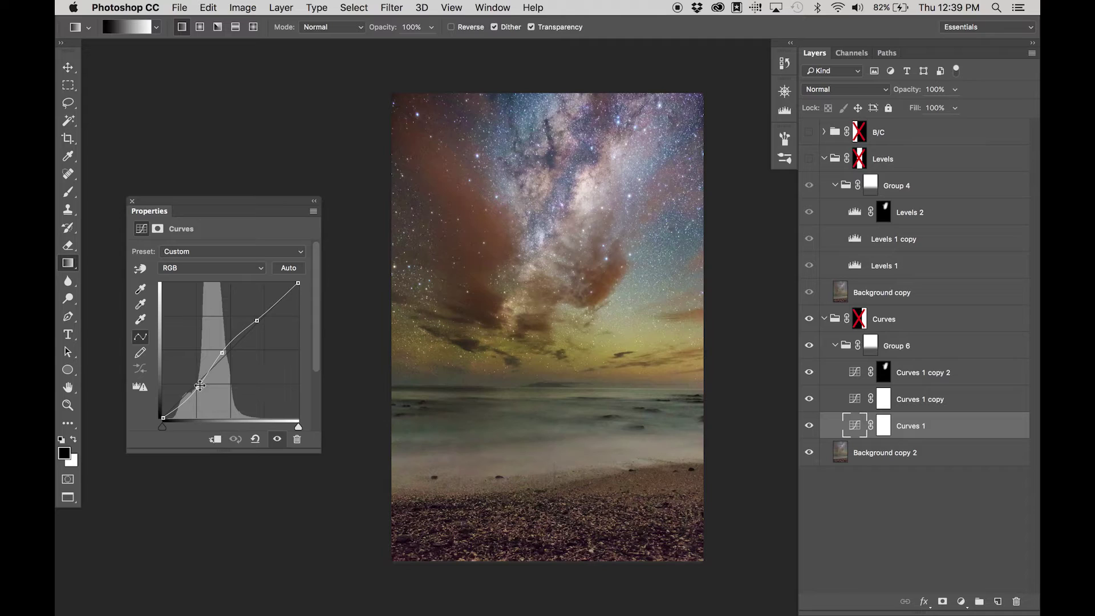
mouse_move(258, 321)
mouse_down()
mouse_move(260, 305)
mouse_move(251, 317)
mouse_up()
key(z)
drag(593, 188, 621, 237)
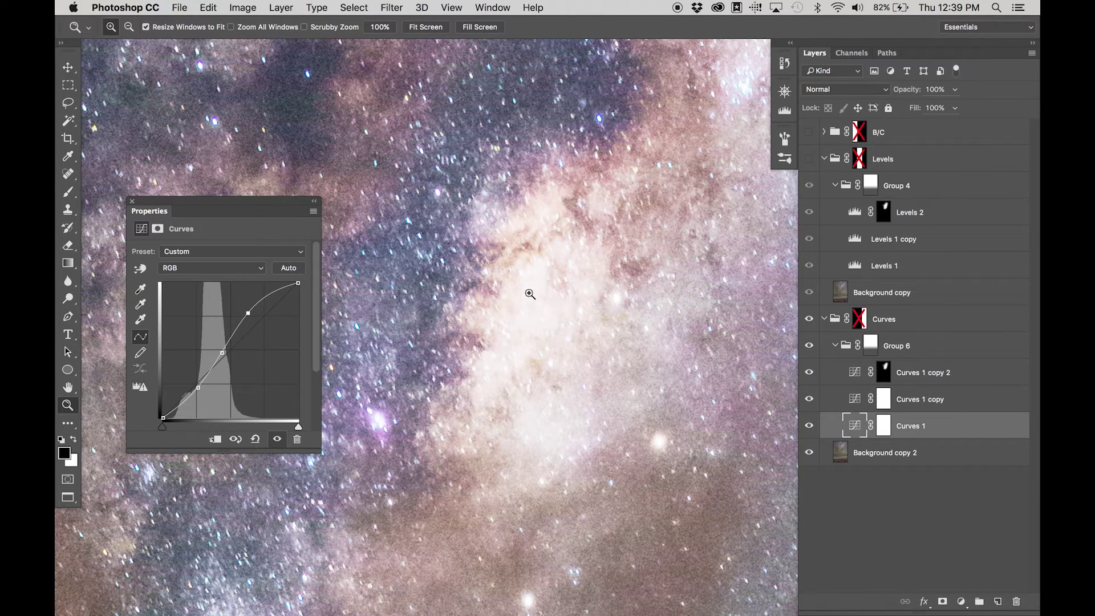
drag(248, 314, 254, 320)
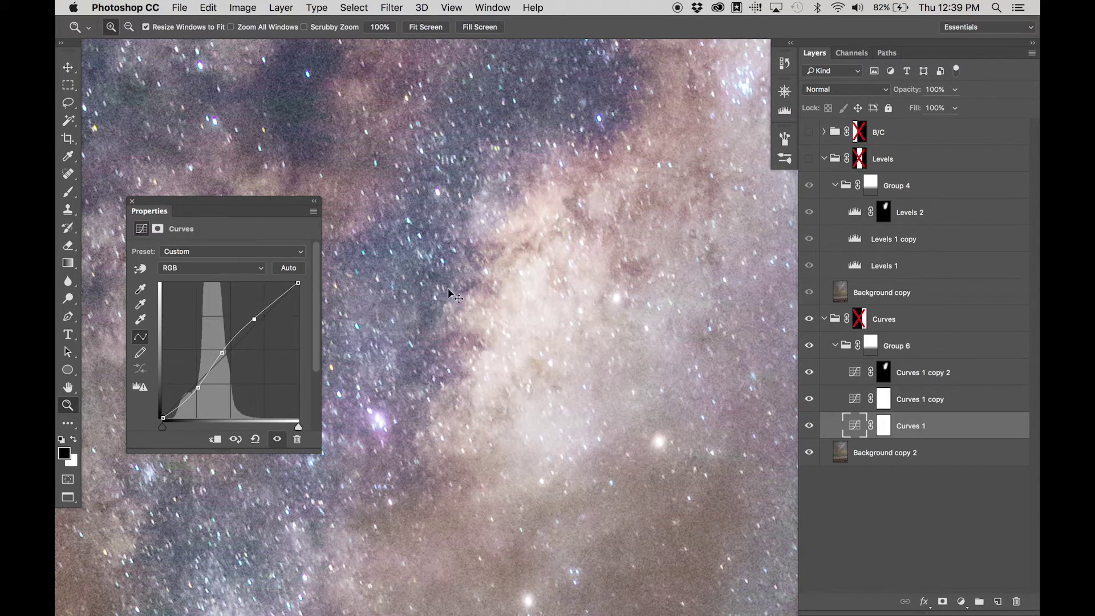
Lower the midtone point of the Curves 1 curve to darken the sky around the Milky Way and increase contrast
key(super+minus)
key(super+minus)
key(super+minus)
key(super+minus)
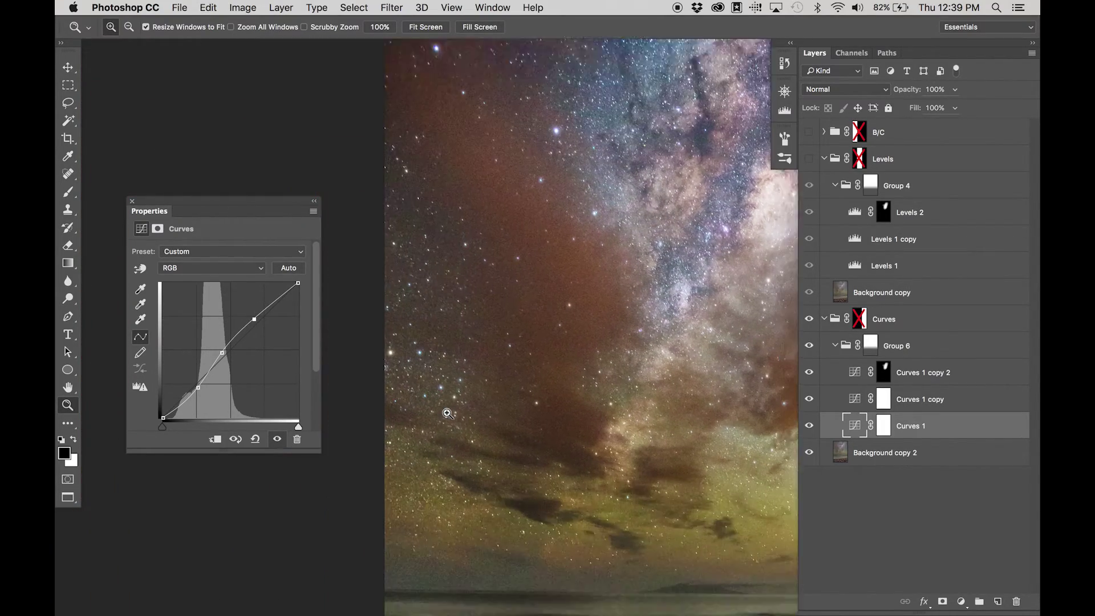
scroll(448, 414, down, 2)
click(198, 388)
mouse_move(198, 389)
mouse_down()
mouse_move(194, 399)
mouse_move(199, 388)
mouse_up()
drag(223, 352, 227, 359)
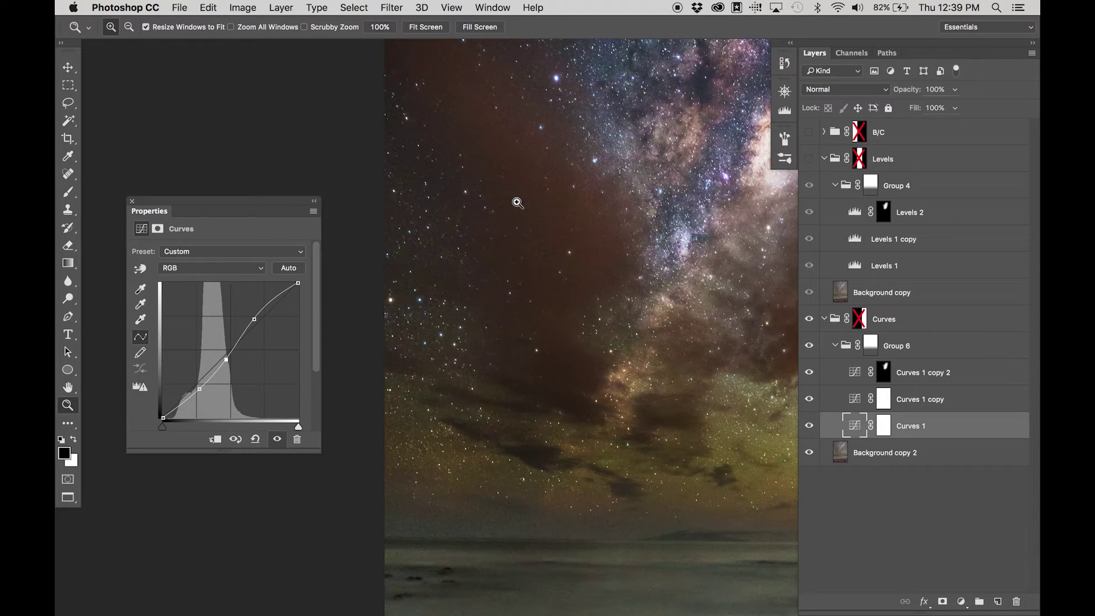
drag(226, 360, 228, 363)
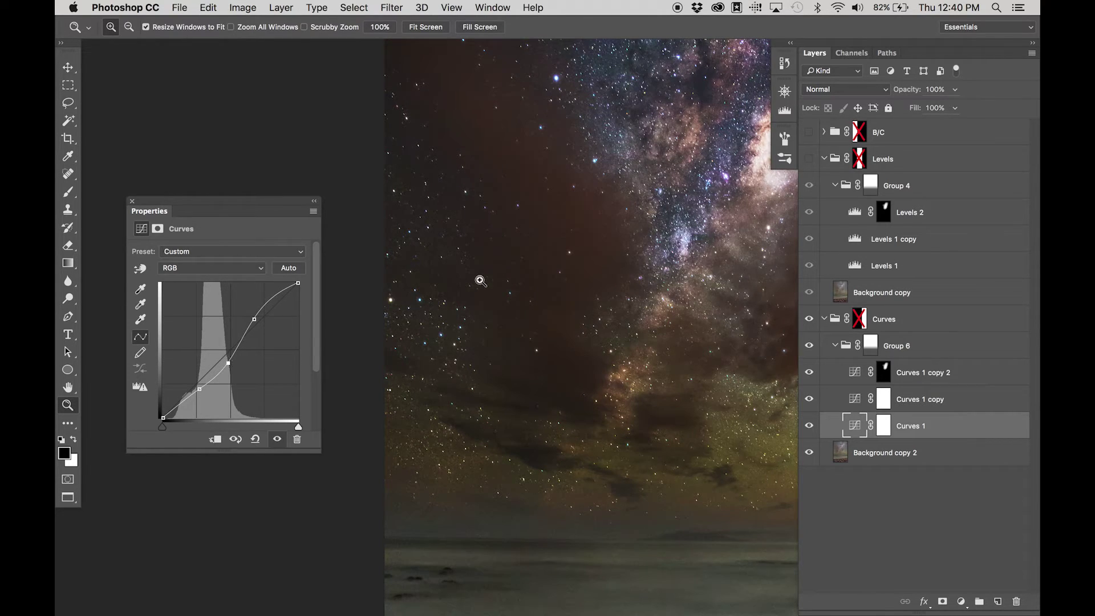
Raise the midtone point of the Curves 1 curve partway to soften the darkening of the clouds and sky
alt+click(546, 234)
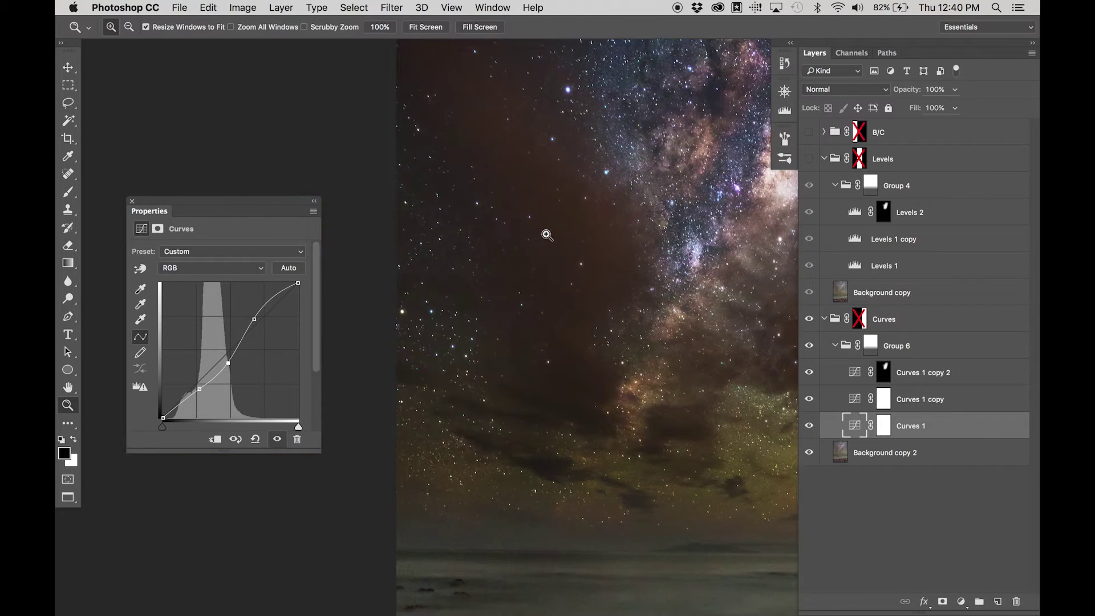
scroll(546, 234, right, 5)
scroll(547, 234, left, 5)
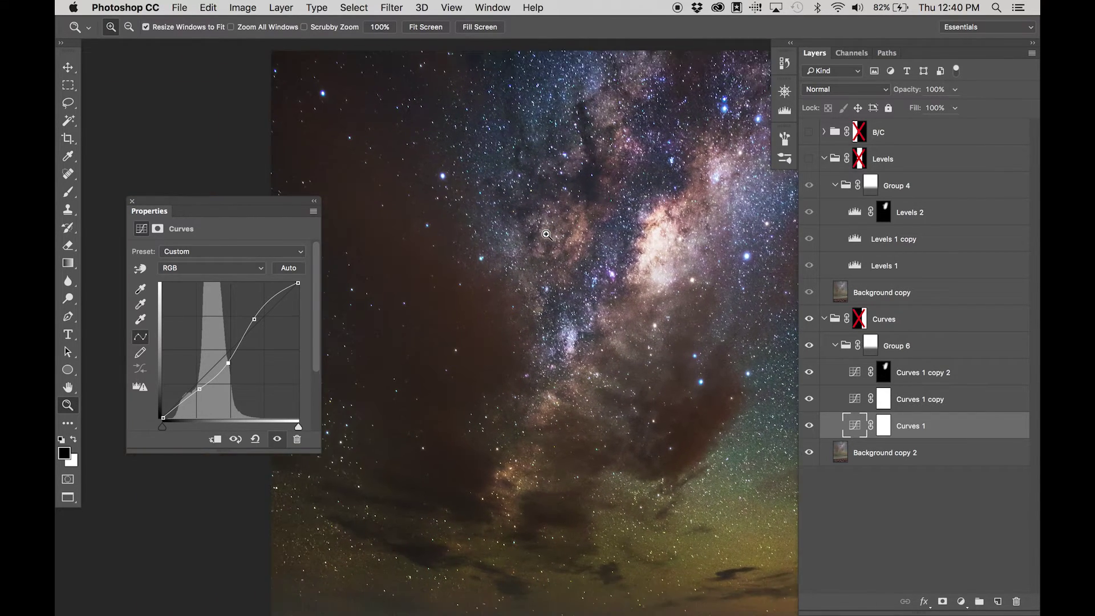
drag(229, 365, 224, 361)
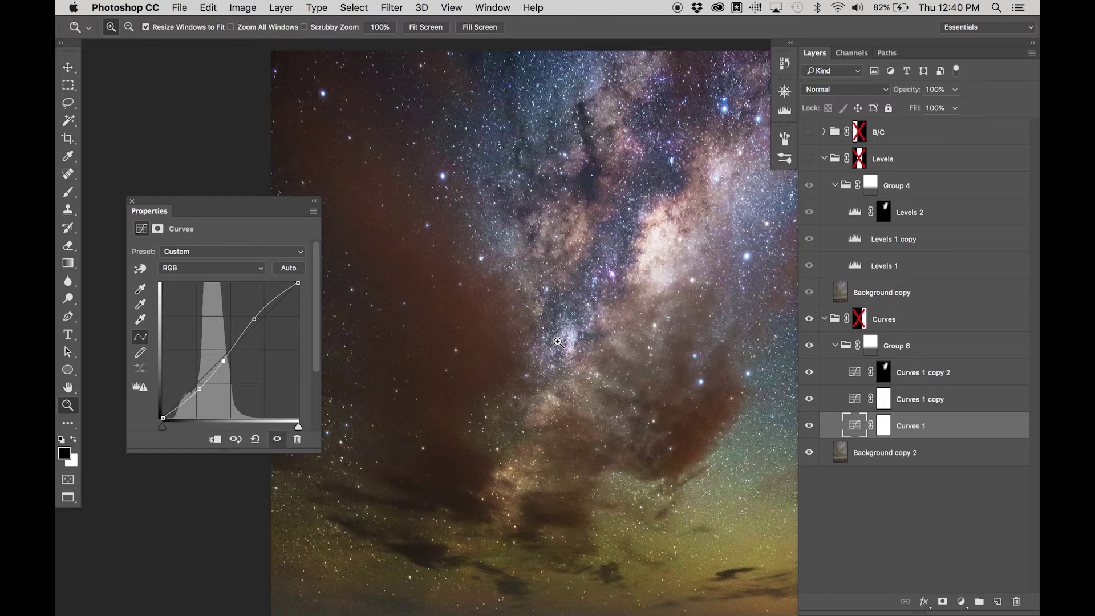
Collapse the Curves group and show the Levels group over it, with the whole image in view
click(824, 319)
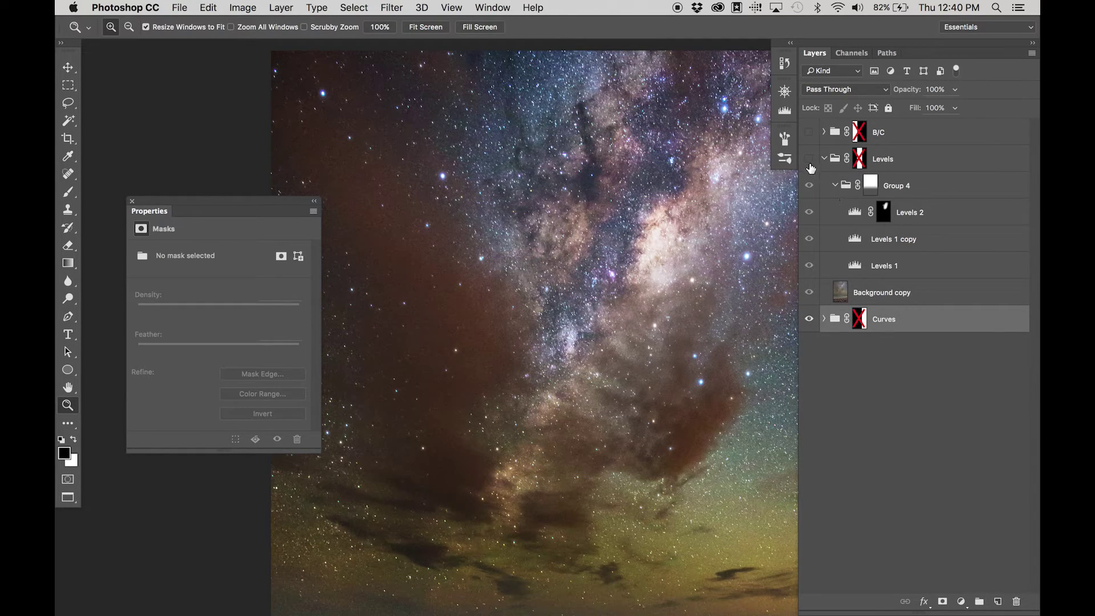
key(super+0)
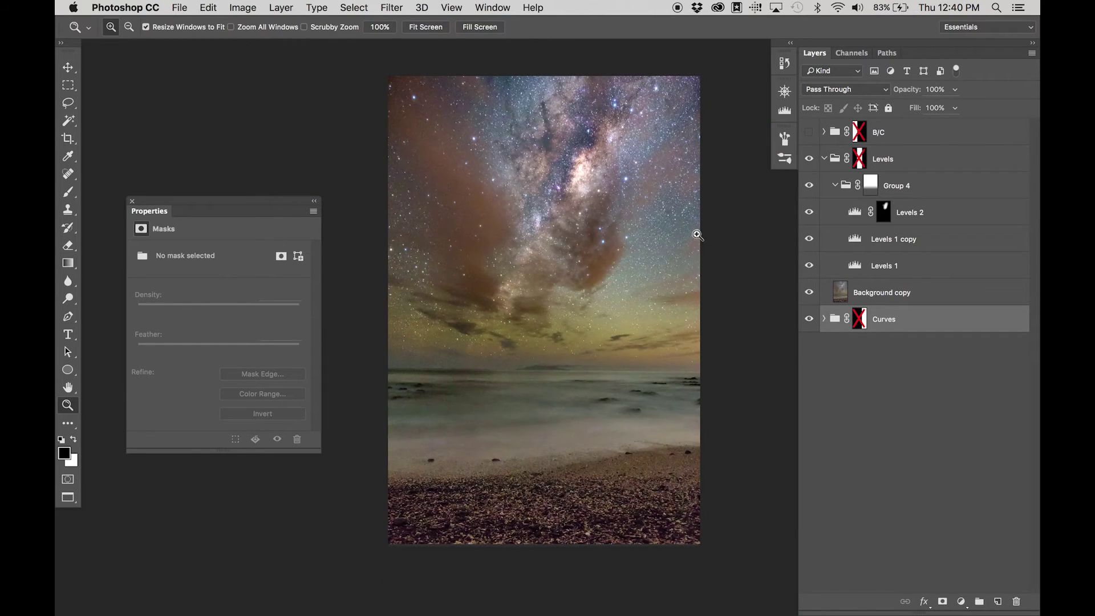
key(v)
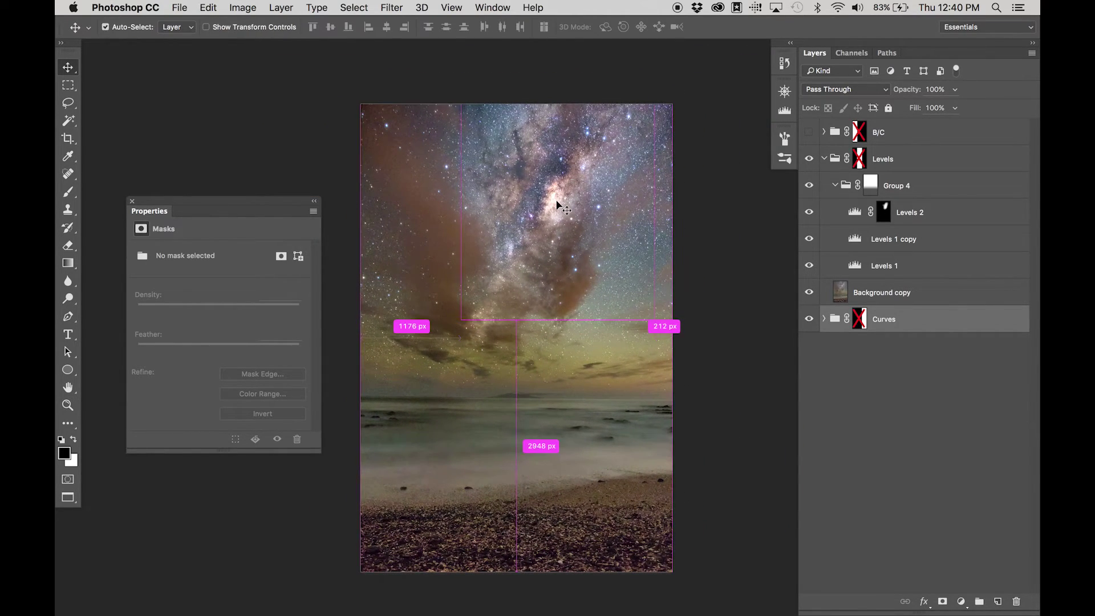
click(553, 199)
Examine the settings of the Levels 2, Levels 1 copy and Levels 1 adjustment layers
click(855, 213)
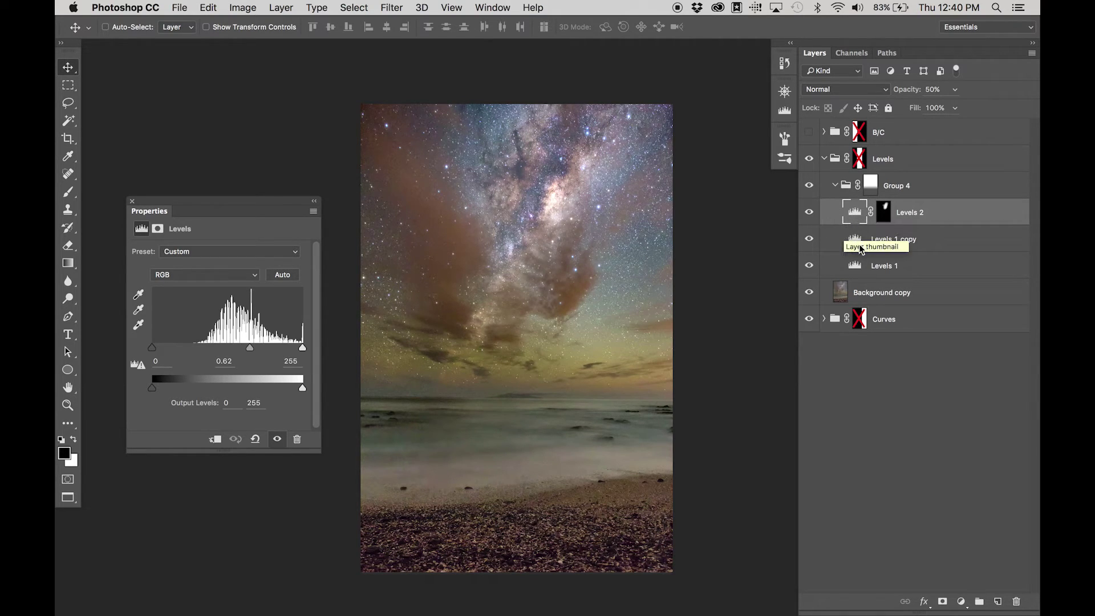
click(855, 239)
click(855, 266)
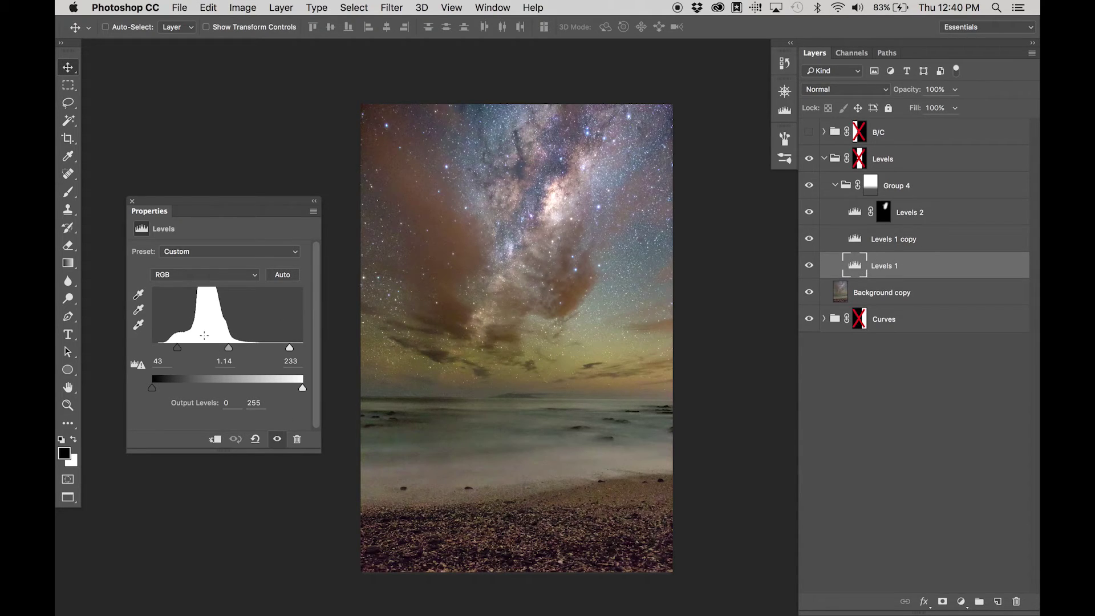
drag(177, 350, 287, 352)
click(861, 243)
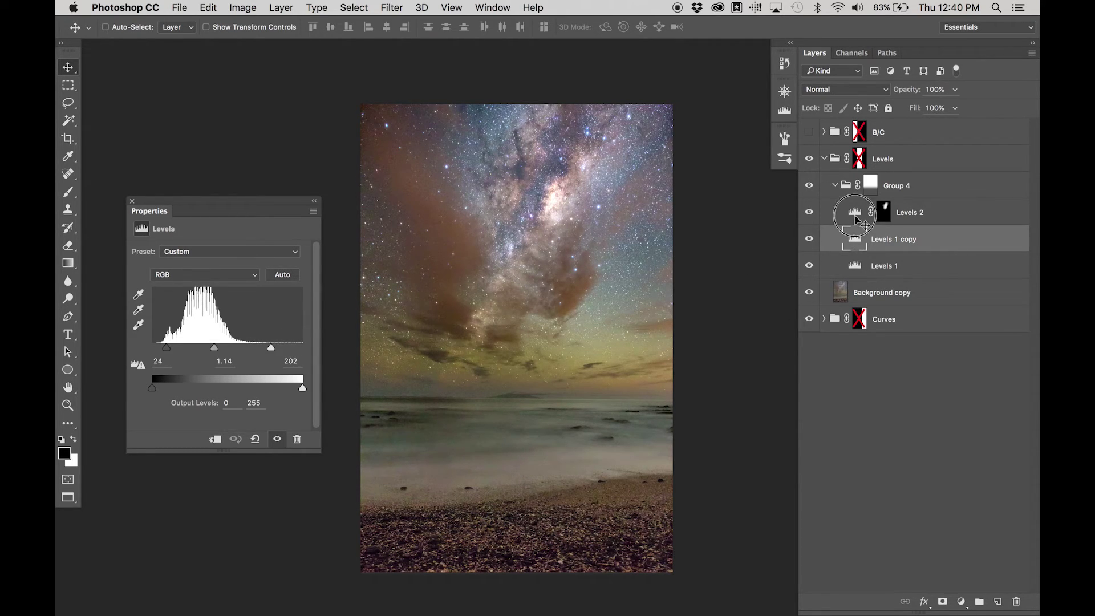
Set the midtone input of the masked Levels 2 layer to 0.51 to darken the Milky Way core
click(856, 220)
mouse_move(249, 346)
mouse_down()
mouse_move(239, 352)
mouse_move(257, 349)
mouse_up()
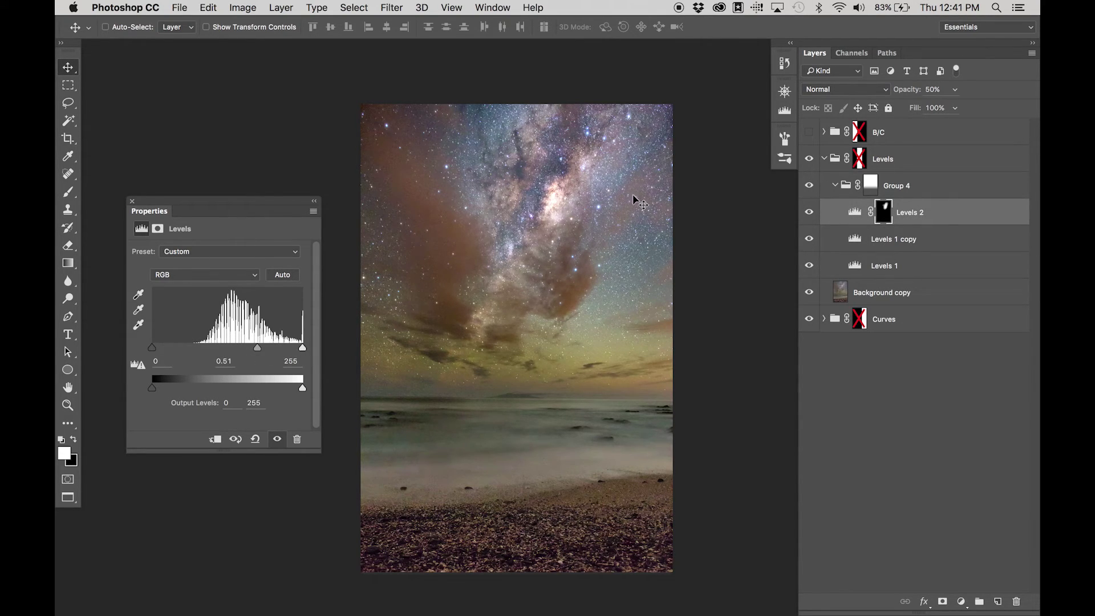
click(835, 186)
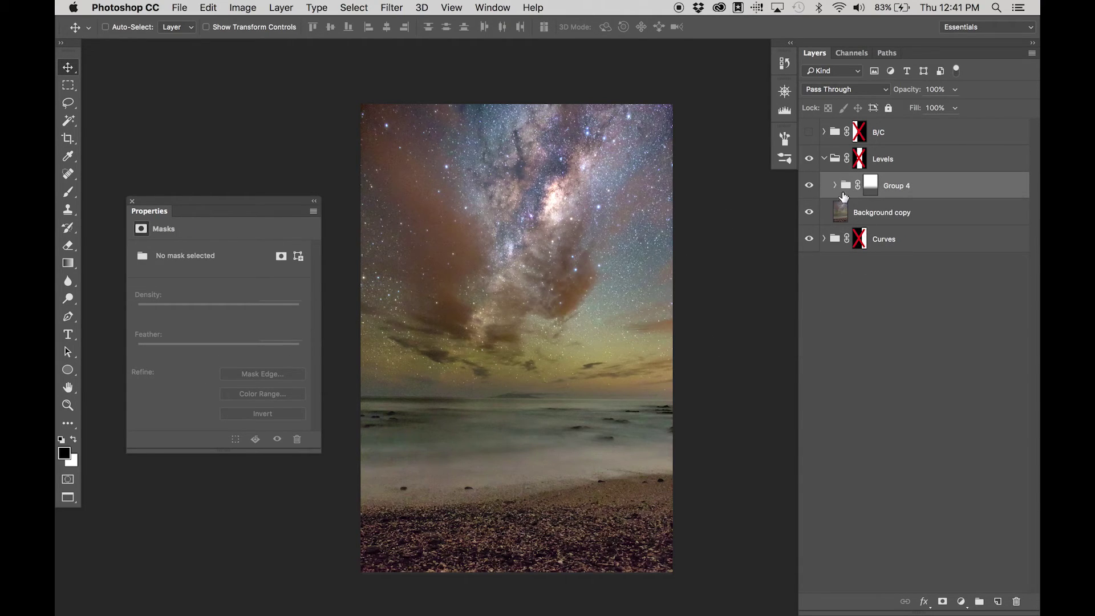
click(836, 186)
click(855, 214)
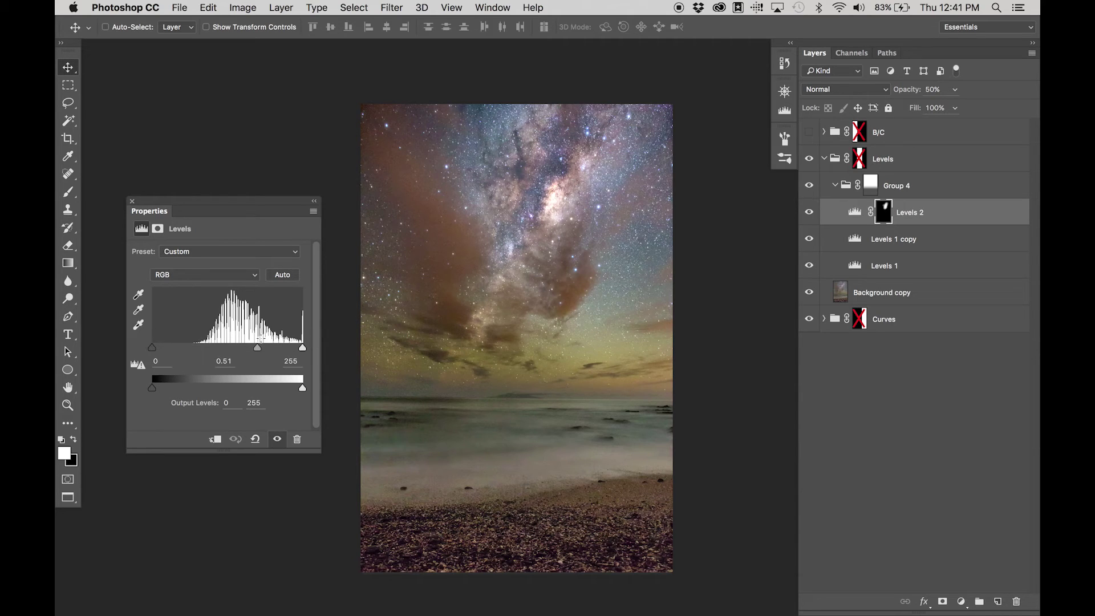
mouse_move(153, 392)
mouse_down()
mouse_move(245, 392)
mouse_move(150, 393)
mouse_up()
Collapse the Levels group, hide the Levels and Curves groups, and show the B/C group with its layers expanded
click(823, 159)
click(809, 159)
click(809, 185)
click(809, 132)
click(824, 132)
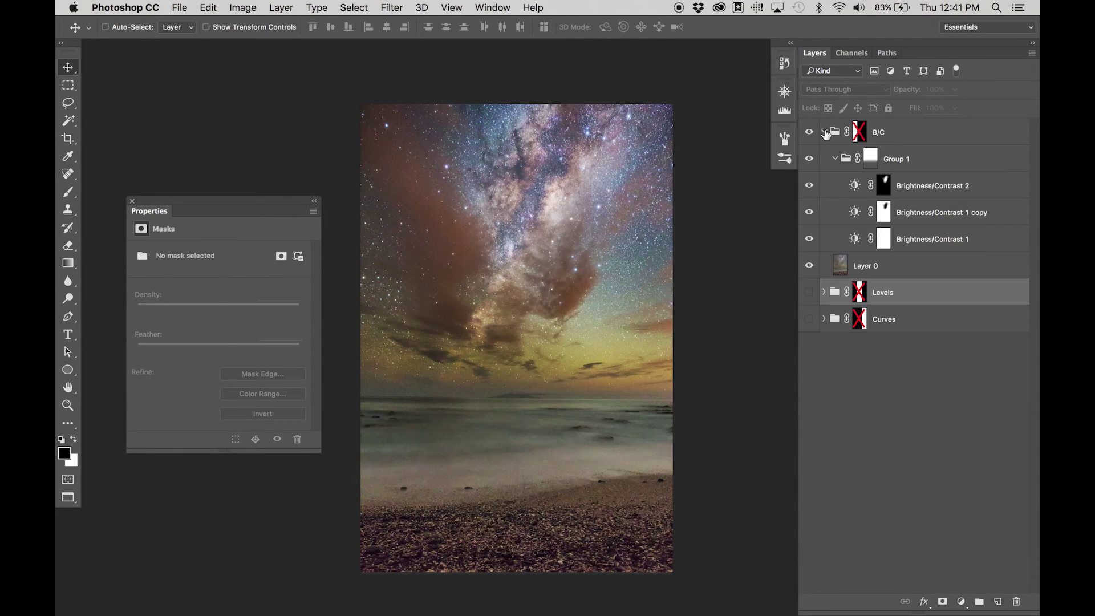
Examine the settings of the three Brightness/Contrast adjustment layers and their effect on the sky, and collapse the B/C group
click(856, 238)
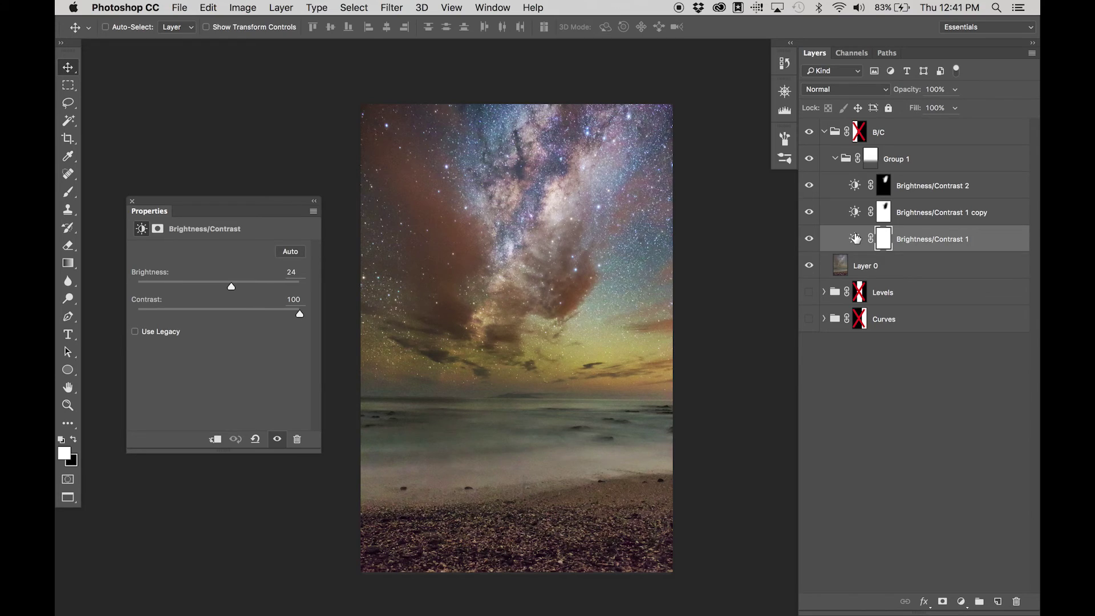
click(856, 212)
click(856, 185)
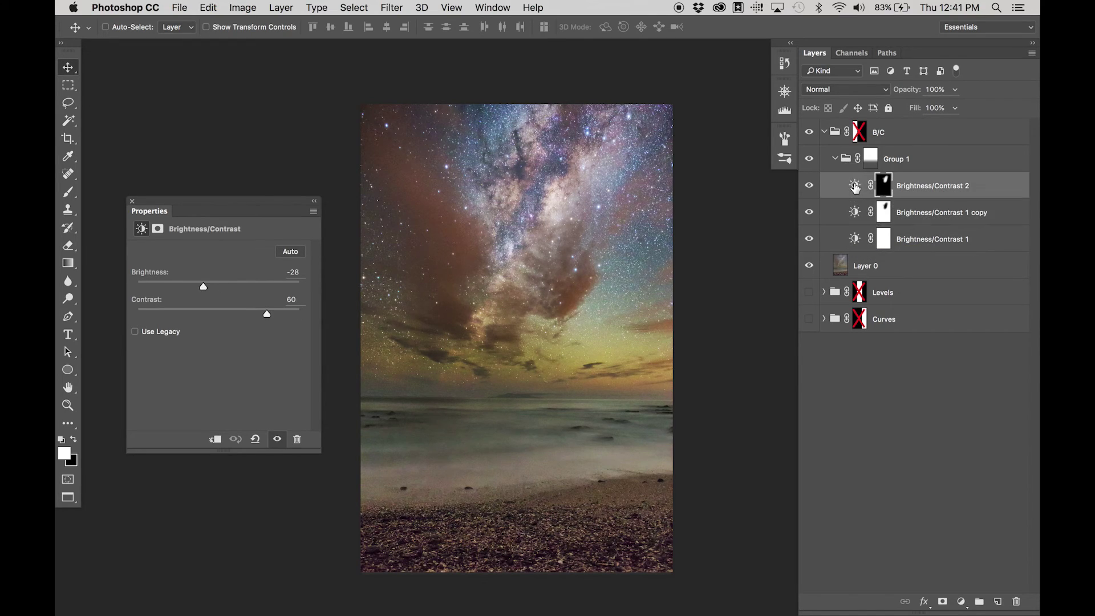
click(856, 237)
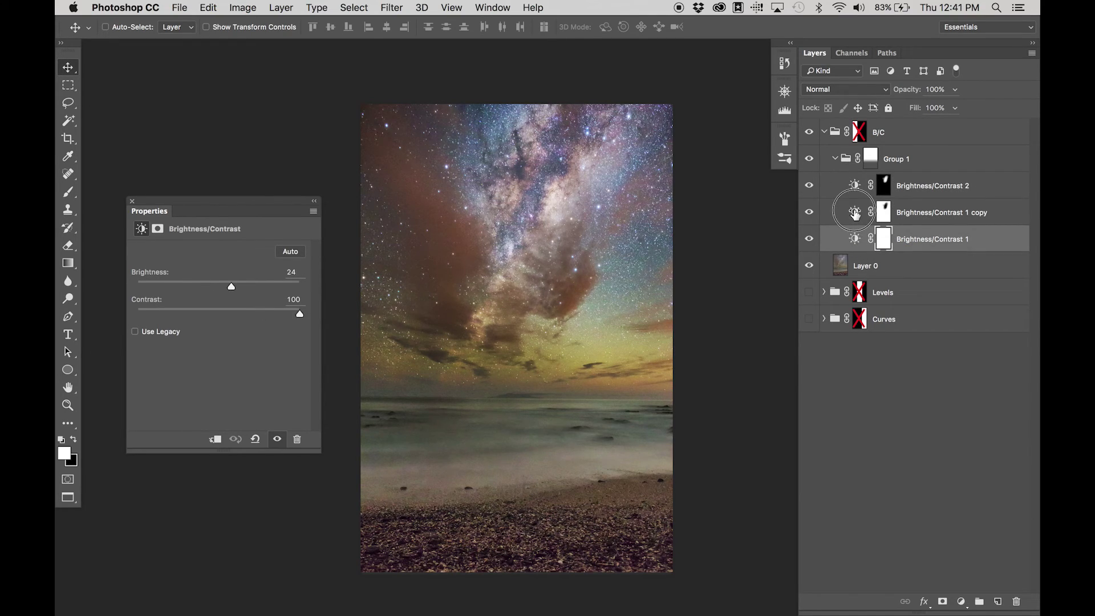
click(855, 213)
click(856, 188)
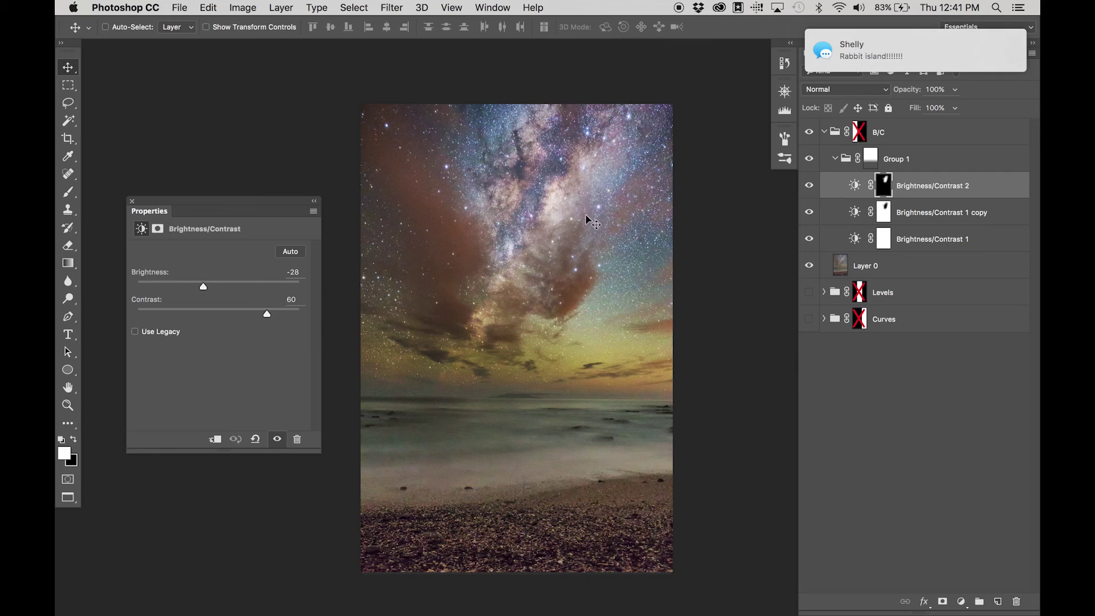
mouse_move(838, 47)
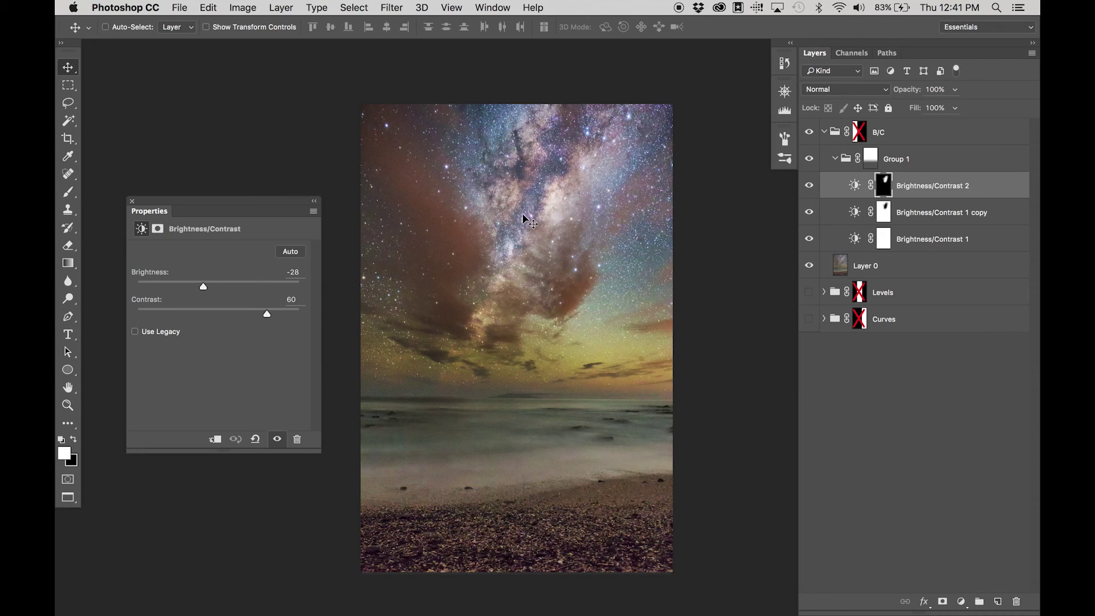
scroll(482, 285, down, 2)
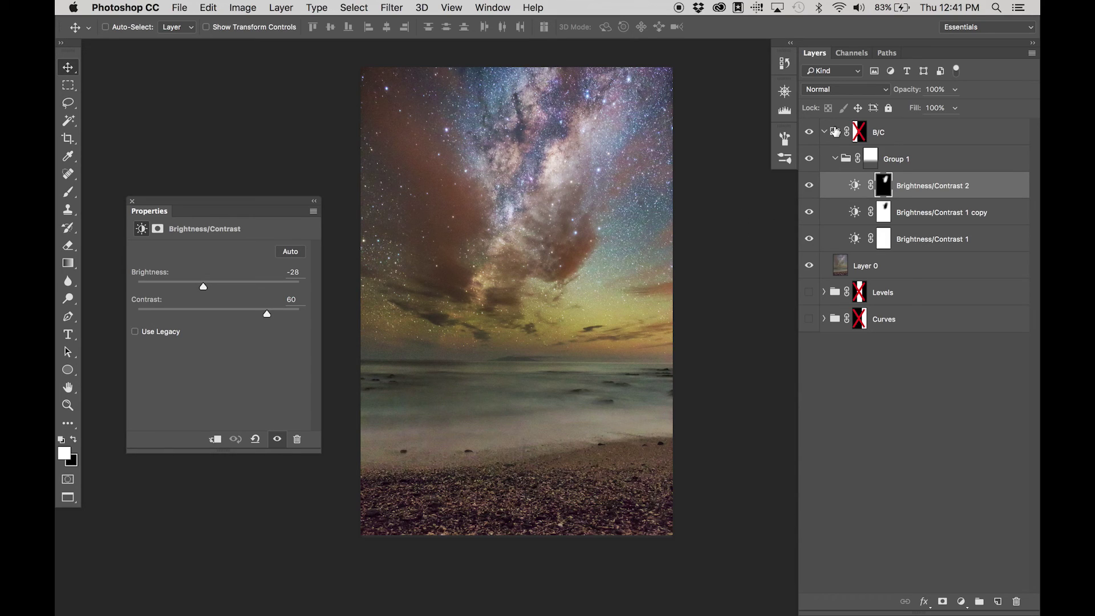
click(824, 132)
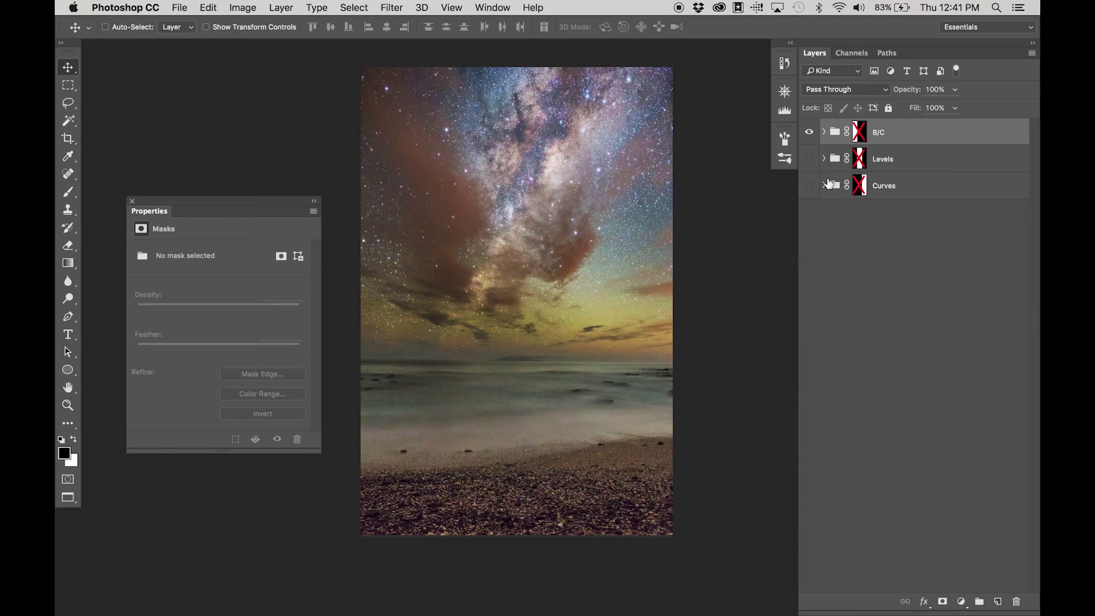